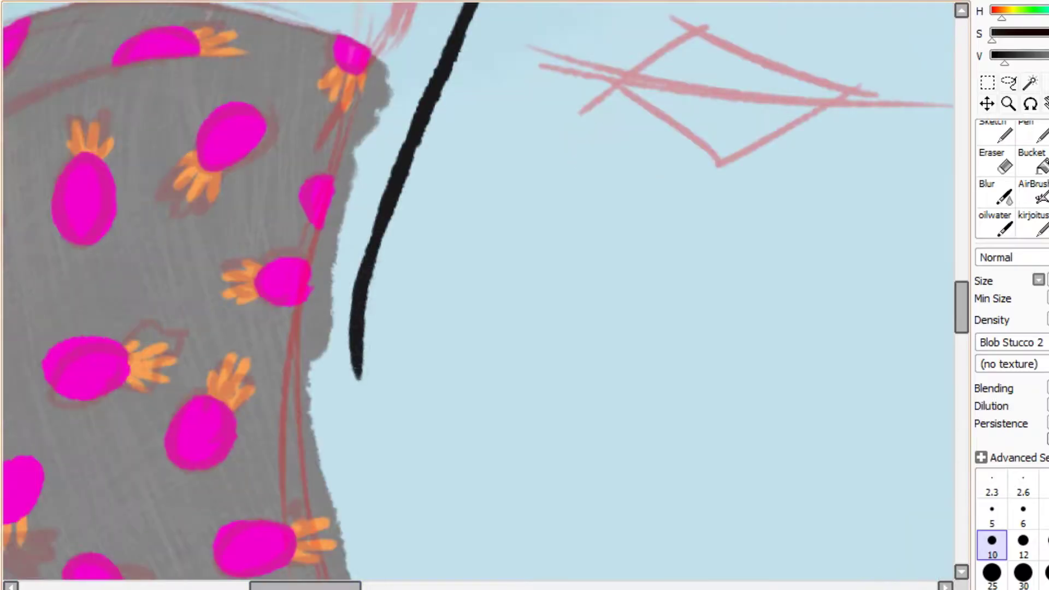
Paint the upper black stripe along the shirt hem above the shorts, thickening it with the size 10 brush
{"action": "scroll", "coordinate": [948, 296], "scroll_direction": "down", "scroll_amount": 8}
{"action": "mouse_move", "coordinate": [355, 87]}
{"action": "left_mouse_down"}
{"action": "mouse_move", "coordinate": [368, 234]}
{"action": "mouse_move", "coordinate": [431, 424]}
{"action": "left_mouse_up"}
{"action": "key", "text": "Delete"}
{"action": "key", "text": "Delete"}
{"action": "key", "text": "Delete"}
{"action": "key", "text": "Delete"}
{"action": "key", "text": "Delete"}
{"action": "key", "text": "Delete"}
{"action": "mouse_move", "coordinate": [605, 330]}
{"action": "left_mouse_down"}
{"action": "mouse_move", "coordinate": [691, 236]}
{"action": "mouse_move", "coordinate": [571, 325]}
{"action": "left_mouse_up"}
{"action": "scroll", "coordinate": [481, 295], "scroll_direction": "left", "scroll_amount": 5}
{"action": "mouse_move", "coordinate": [738, 303]}
{"action": "left_mouse_down"}
{"action": "mouse_move", "coordinate": [629, 378]}
{"action": "mouse_move", "coordinate": [484, 432]}
{"action": "mouse_move", "coordinate": [514, 396]}
{"action": "left_mouse_up"}
{"action": "key", "text": "Delete"}
{"action": "key", "text": "Delete"}
{"action": "key", "text": "Delete"}
{"action": "key", "text": "Delete"}
{"action": "key", "text": "Delete"}
{"action": "key", "text": "Delete"}
Extend the thick black hem stripe down to the hem's back corner
{"action": "mouse_move", "coordinate": [590, 145]}
{"action": "left_mouse_down"}
{"action": "mouse_move", "coordinate": [568, 246]}
{"action": "mouse_move", "coordinate": [454, 404]}
{"action": "left_mouse_up"}
{"action": "key", "text": "Delete"}
{"action": "key", "text": "Delete"}
{"action": "key", "text": "Delete"}
{"action": "key", "text": "Delete"}
{"action": "key", "text": "Delete"}
{"action": "key", "text": "Delete"}
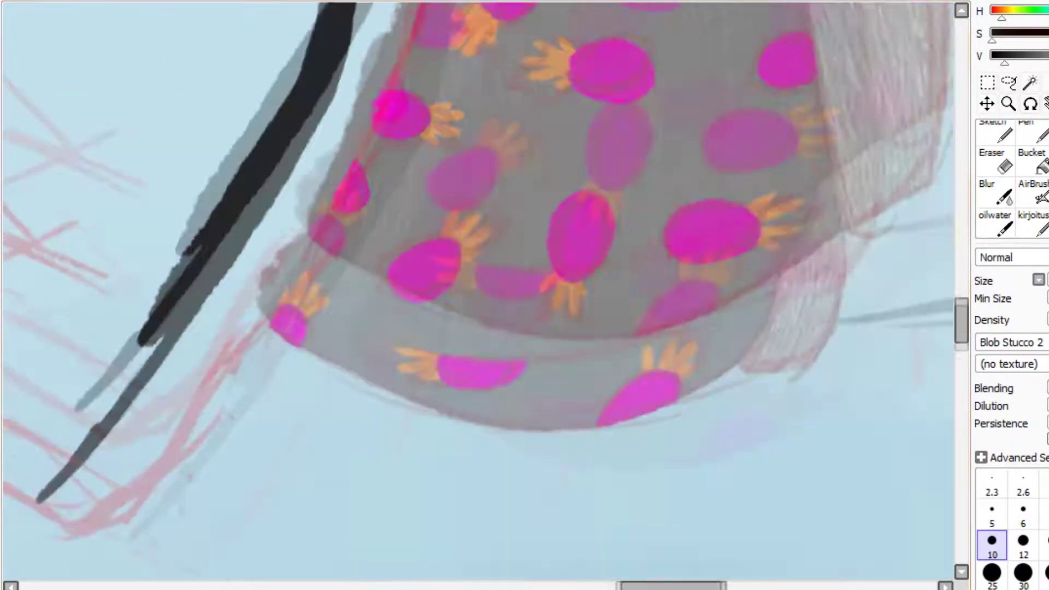
{"action": "left_click_drag", "start_coordinate": [687, 110], "coordinate": [565, 287]}
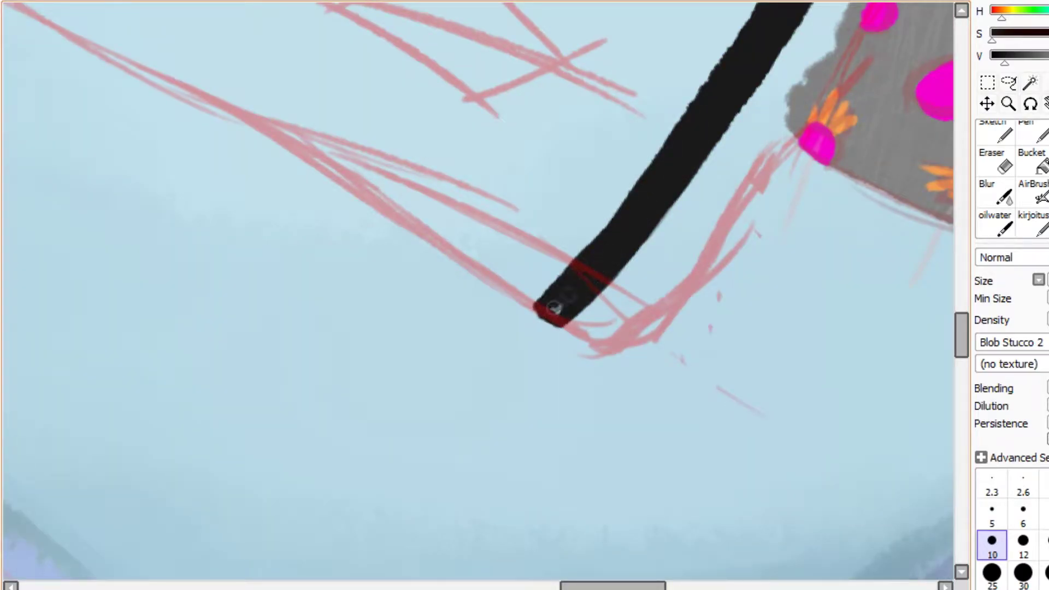
{"action": "key", "text": "Home"}
{"action": "scroll", "coordinate": [558, 476], "scroll_direction": "up", "scroll_amount": 8}
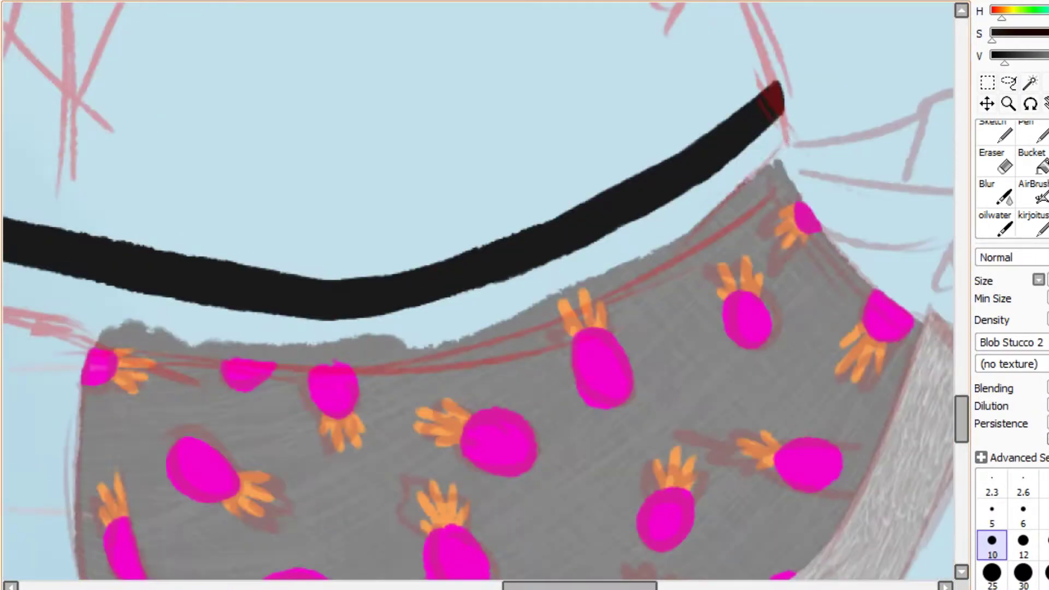
Paint a second black stripe under the first, starting from the hem's front corner
{"action": "left_click_drag", "start_coordinate": [787, 139], "coordinate": [648, 246]}
{"action": "left_click_drag", "start_coordinate": [757, 174], "coordinate": [582, 279]}
{"action": "left_click_drag", "start_coordinate": [790, 167], "coordinate": [623, 290]}
{"action": "left_click_drag", "start_coordinate": [787, 142], "coordinate": [599, 284]}
{"action": "left_click_drag", "start_coordinate": [492, 273], "coordinate": [651, 273]}
{"action": "left_click_drag", "start_coordinate": [766, 287], "coordinate": [536, 356]}
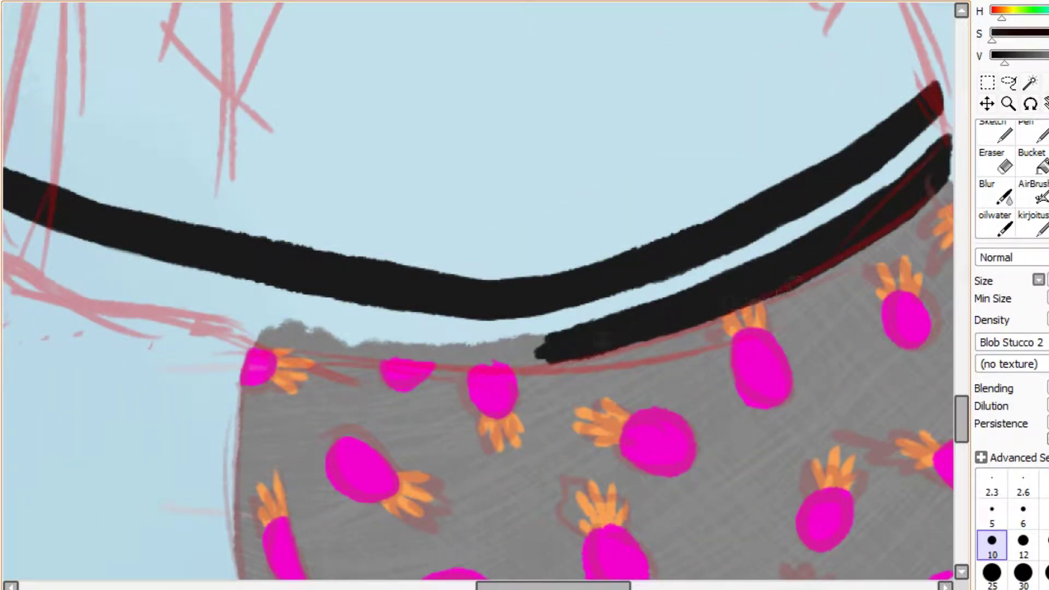
Continue the lower black hem stripe along the sketched edge to the hem's back corner
{"action": "key", "text": "End"}
{"action": "key", "text": "End"}
{"action": "key", "text": "End"}
{"action": "key", "text": "End"}
{"action": "key", "text": "End"}
{"action": "key", "text": "End"}
{"action": "mouse_move", "coordinate": [393, 328]}
{"action": "left_mouse_down"}
{"action": "mouse_move", "coordinate": [416, 254]}
{"action": "mouse_move", "coordinate": [440, 243]}
{"action": "mouse_move", "coordinate": [481, 167]}
{"action": "left_mouse_up"}
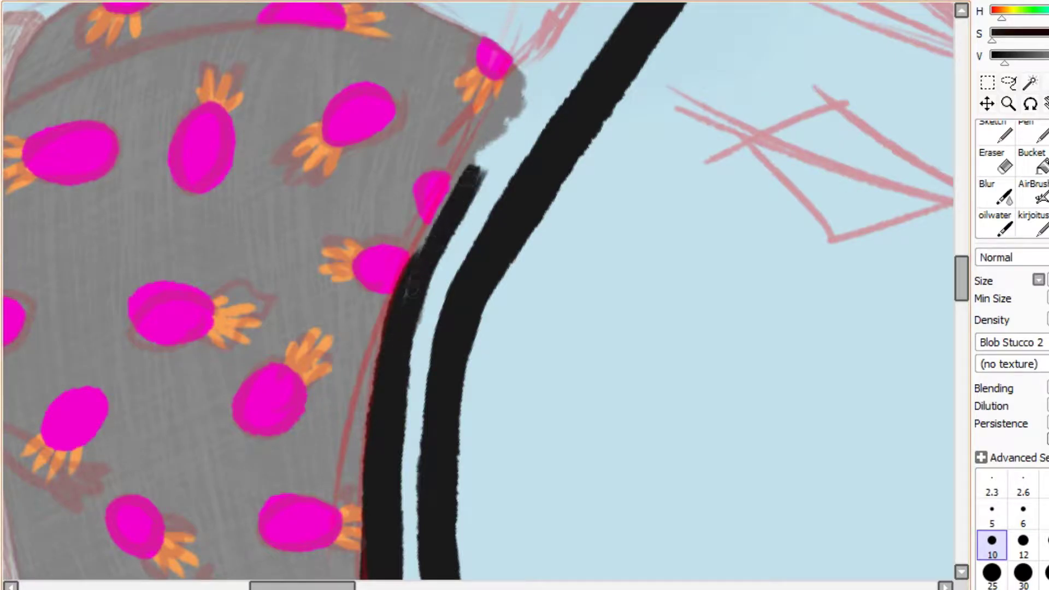
{"action": "scroll", "coordinate": [478, 290], "scroll_direction": "up", "scroll_amount": 3}
{"action": "mouse_move", "coordinate": [484, 328]}
{"action": "left_mouse_down"}
{"action": "mouse_move", "coordinate": [575, 205]}
{"action": "mouse_move", "coordinate": [701, 54]}
{"action": "mouse_move", "coordinate": [705, 27]}
{"action": "mouse_move", "coordinate": [569, 164]}
{"action": "mouse_move", "coordinate": [455, 347]}
{"action": "mouse_move", "coordinate": [624, 118]}
{"action": "mouse_move", "coordinate": [711, 41]}
{"action": "left_mouse_up"}
{"action": "key", "text": "Home"}
{"action": "key", "text": "Page_Down"}
Pick medium gray from the colour swatch canvas and return to the illustration
{"action": "scroll", "coordinate": [485, 290], "scroll_direction": "up", "scroll_amount": 5}
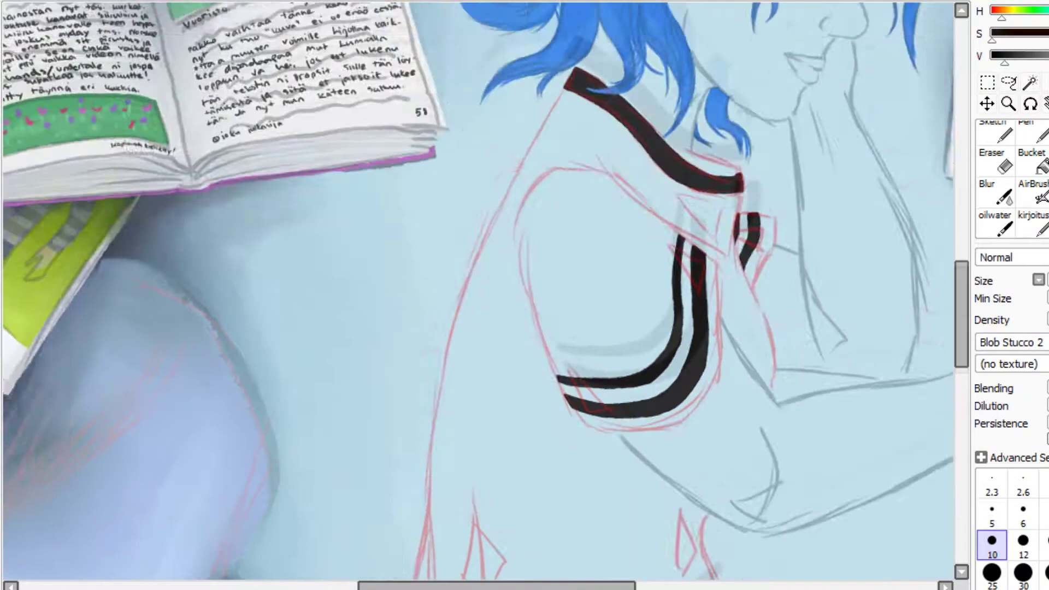
{"action": "key", "text": "Page_Up"}
{"action": "left_click", "coordinate": [16, 2]}
{"action": "left_click", "coordinate": [415, 44]}
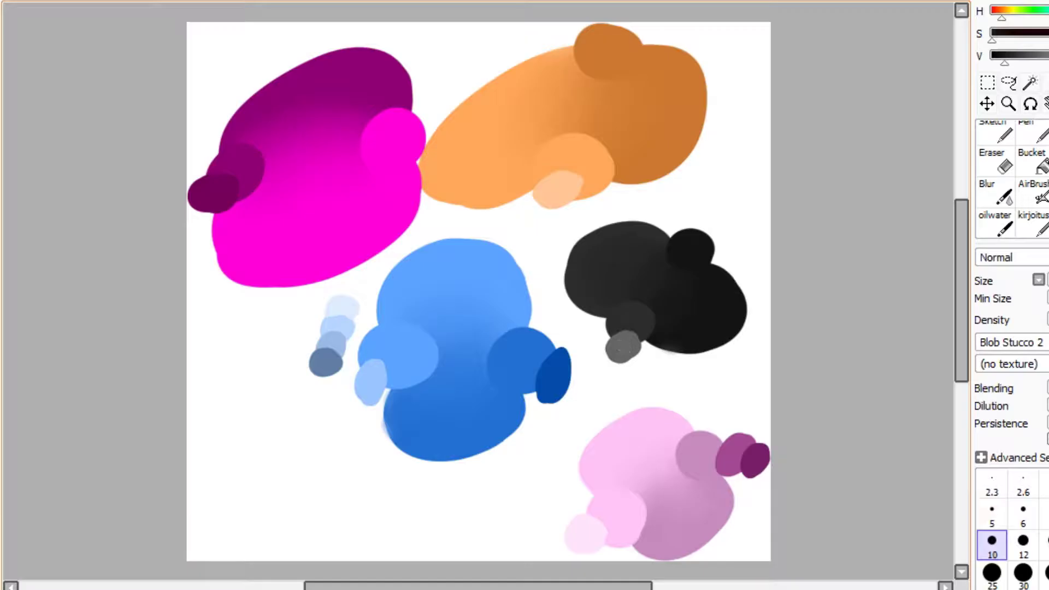
{"action": "key", "text": "ctrl+Tab"}
Set the brush size to 25 and paint gray between the hem stripes and around the sleeve stripes
{"action": "left_click_drag", "start_coordinate": [555, 213], "coordinate": [525, 246]}
{"action": "scroll", "coordinate": [447, 290], "scroll_direction": "down", "scroll_amount": 5}
{"action": "scroll", "coordinate": [447, 290], "scroll_direction": "up", "scroll_amount": 2}
{"action": "key", "text": "bracketright"}
{"action": "key", "text": "bracketright"}
{"action": "key", "text": "bracketright"}
{"action": "left_click_drag", "start_coordinate": [530, 33], "coordinate": [508, 136]}
{"action": "left_click_drag", "start_coordinate": [460, 454], "coordinate": [525, 432]}
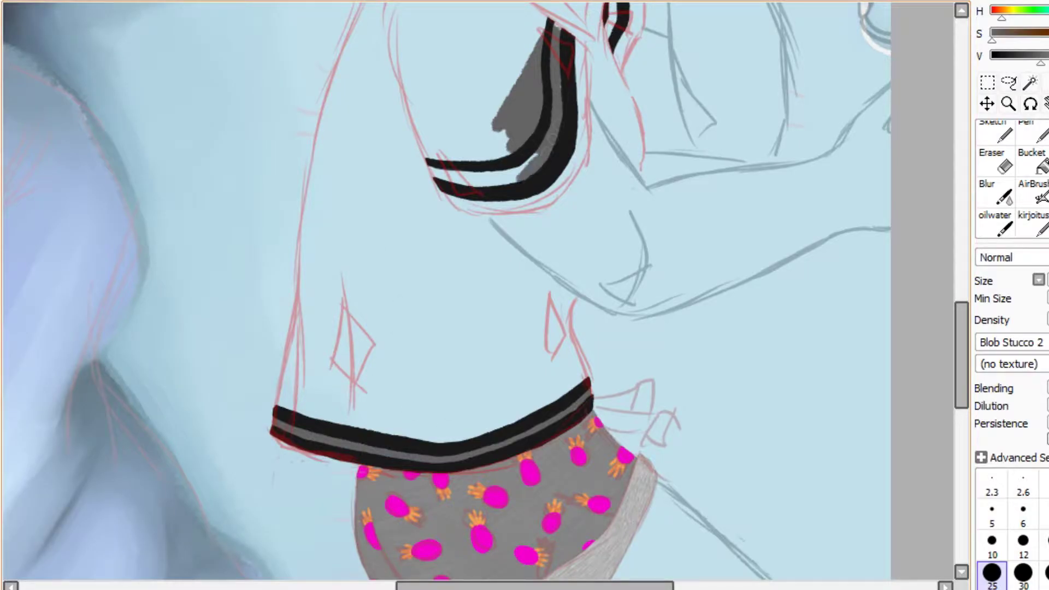
{"action": "mouse_move", "coordinate": [525, 164]}
{"action": "left_mouse_down"}
{"action": "mouse_move", "coordinate": [465, 175]}
{"action": "mouse_move", "coordinate": [492, 126]}
{"action": "left_mouse_up"}
Fill the sleeve with gray out to its sketched front and lower edges beyond the black stripes
{"action": "scroll", "coordinate": [516, 152], "scroll_direction": "up", "scroll_amount": 3}
{"action": "mouse_move", "coordinate": [574, 25]}
{"action": "left_mouse_down"}
{"action": "mouse_move", "coordinate": [604, 197]}
{"action": "mouse_move", "coordinate": [601, 312]}
{"action": "mouse_move", "coordinate": [582, 385]}
{"action": "mouse_move", "coordinate": [490, 494]}
{"action": "mouse_move", "coordinate": [580, 365]}
{"action": "left_mouse_up"}
{"action": "scroll", "coordinate": [481, 289], "scroll_direction": "down", "scroll_amount": 5}
{"action": "left_click_drag", "start_coordinate": [202, 282], "coordinate": [475, 254]}
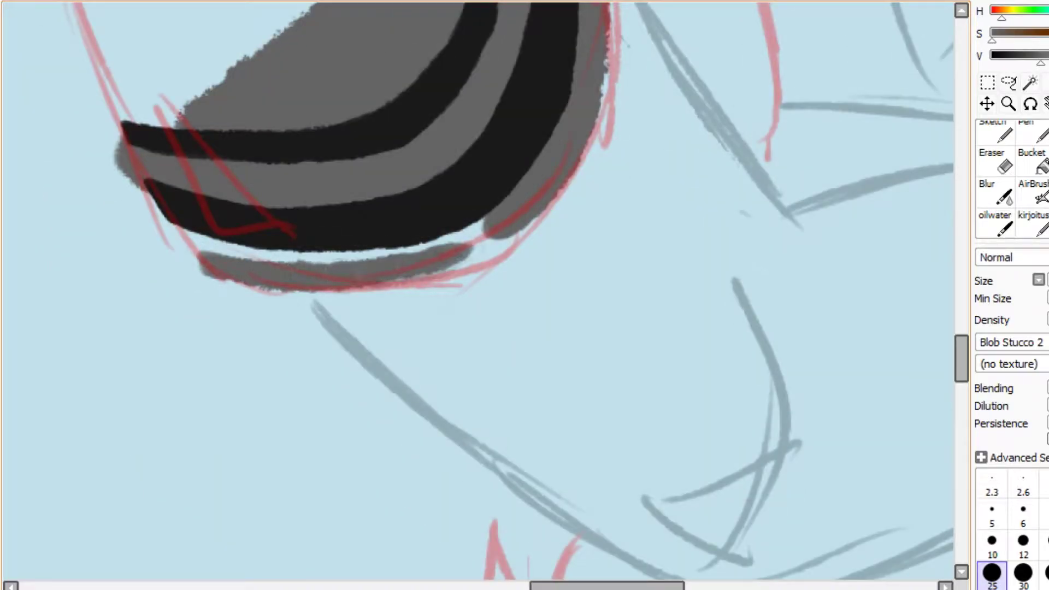
{"action": "left_click_drag", "start_coordinate": [355, 287], "coordinate": [552, 202]}
{"action": "mouse_move", "coordinate": [418, 276]}
{"action": "left_mouse_down"}
{"action": "mouse_move", "coordinate": [126, 181]}
{"action": "mouse_move", "coordinate": [404, 192]}
{"action": "mouse_move", "coordinate": [383, 110]}
{"action": "mouse_move", "coordinate": [339, 404]}
{"action": "mouse_move", "coordinate": [481, 383]}
{"action": "left_mouse_up"}
Block in the shirt's torso with gray below and behind the sleeve
{"action": "scroll", "coordinate": [481, 290], "scroll_direction": "down", "scroll_amount": 3}
{"action": "mouse_move", "coordinate": [328, 416]}
{"action": "left_mouse_down"}
{"action": "mouse_move", "coordinate": [475, 421]}
{"action": "mouse_move", "coordinate": [334, 273]}
{"action": "mouse_move", "coordinate": [481, 131]}
{"action": "left_mouse_up"}
{"action": "scroll", "coordinate": [491, 297], "scroll_direction": "up", "scroll_amount": 3}
{"action": "mouse_move", "coordinate": [432, 296]}
{"action": "left_mouse_down"}
{"action": "mouse_move", "coordinate": [508, 352]}
{"action": "mouse_move", "coordinate": [508, 384]}
{"action": "left_mouse_up"}
{"action": "left_click_drag", "start_coordinate": [536, 462], "coordinate": [526, 555]}
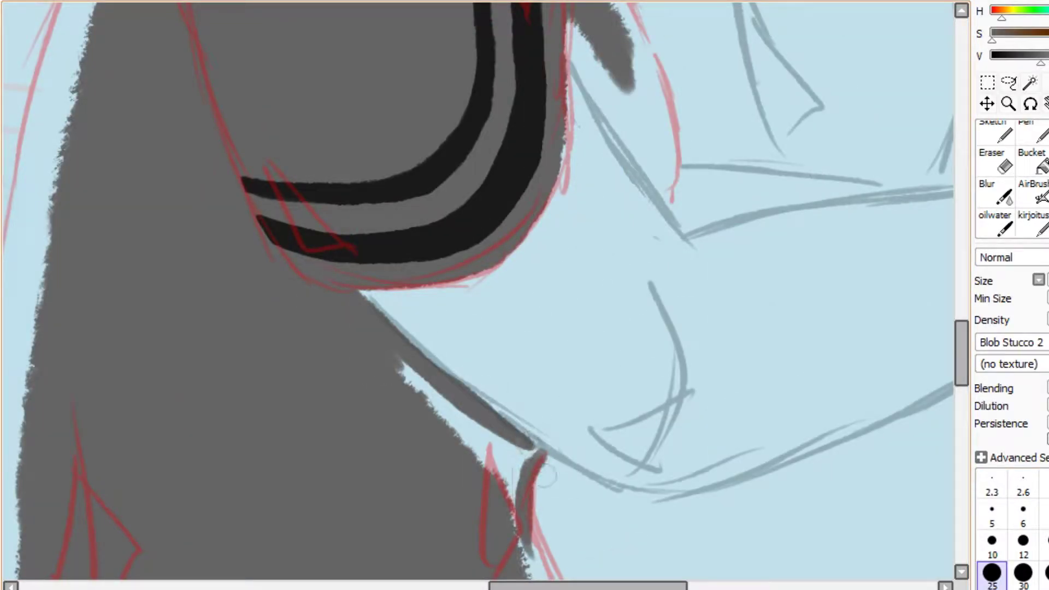
Fill the remaining gaps under the arm and along the shirt's front edge with gray down to the hem
{"action": "left_click_drag", "start_coordinate": [541, 459], "coordinate": [405, 367]}
{"action": "left_click_drag", "start_coordinate": [476, 427], "coordinate": [530, 459]}
{"action": "scroll", "coordinate": [525, 437], "scroll_direction": "down", "scroll_amount": 5}
{"action": "left_click_drag", "start_coordinate": [525, 290], "coordinate": [535, 431]}
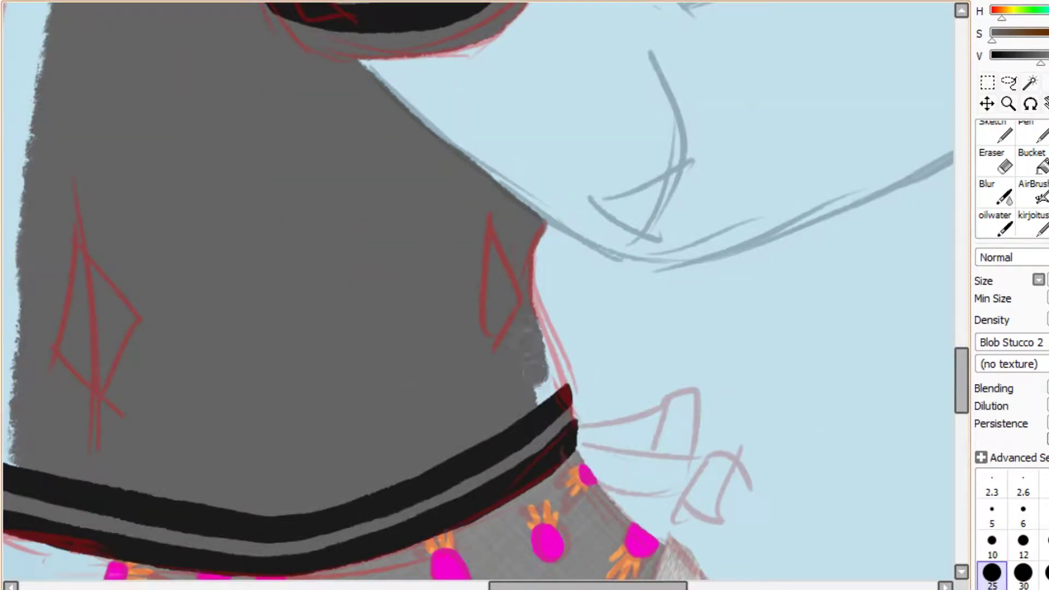
{"action": "left_click_drag", "start_coordinate": [542, 350], "coordinate": [571, 421]}
{"action": "left_click_drag", "start_coordinate": [519, 298], "coordinate": [563, 372]}
Extend the gray fill to the sketched back edge of the shirt from the hem upward
{"action": "scroll", "coordinate": [546, 328], "scroll_direction": "left", "scroll_amount": 5}
{"action": "left_click_drag", "start_coordinate": [279, 383], "coordinate": [241, 448]}
{"action": "left_click_drag", "start_coordinate": [306, 465], "coordinate": [284, 270]}
{"action": "mouse_move", "coordinate": [276, 322]}
{"action": "left_mouse_down"}
{"action": "mouse_move", "coordinate": [300, 175]}
{"action": "mouse_move", "coordinate": [322, 142]}
{"action": "left_mouse_up"}
{"action": "scroll", "coordinate": [323, 219], "scroll_direction": "up", "scroll_amount": 5}
{"action": "mouse_move", "coordinate": [284, 460]}
{"action": "left_mouse_down"}
{"action": "mouse_move", "coordinate": [365, 170]}
{"action": "mouse_move", "coordinate": [366, 109]}
{"action": "left_mouse_up"}
{"action": "scroll", "coordinate": [305, 402], "scroll_direction": "up", "scroll_amount": 5}
{"action": "left_click_drag", "start_coordinate": [306, 481], "coordinate": [394, 235]}
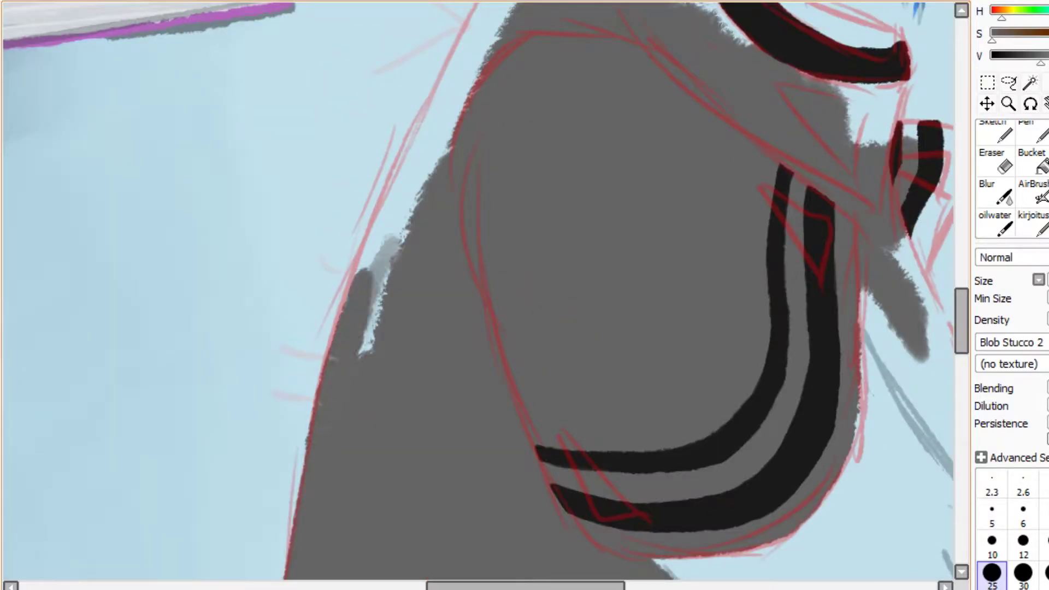
Fill the shirt's upper back and shoulder with gray up to the black collar stripe
{"action": "left_click_drag", "start_coordinate": [333, 350], "coordinate": [410, 186]}
{"action": "left_click_drag", "start_coordinate": [360, 273], "coordinate": [427, 153]}
{"action": "left_click_drag", "start_coordinate": [399, 219], "coordinate": [481, 77]}
{"action": "scroll", "coordinate": [481, 76], "scroll_direction": "up", "scroll_amount": 3}
{"action": "left_click_drag", "start_coordinate": [503, 143], "coordinate": [563, 41]}
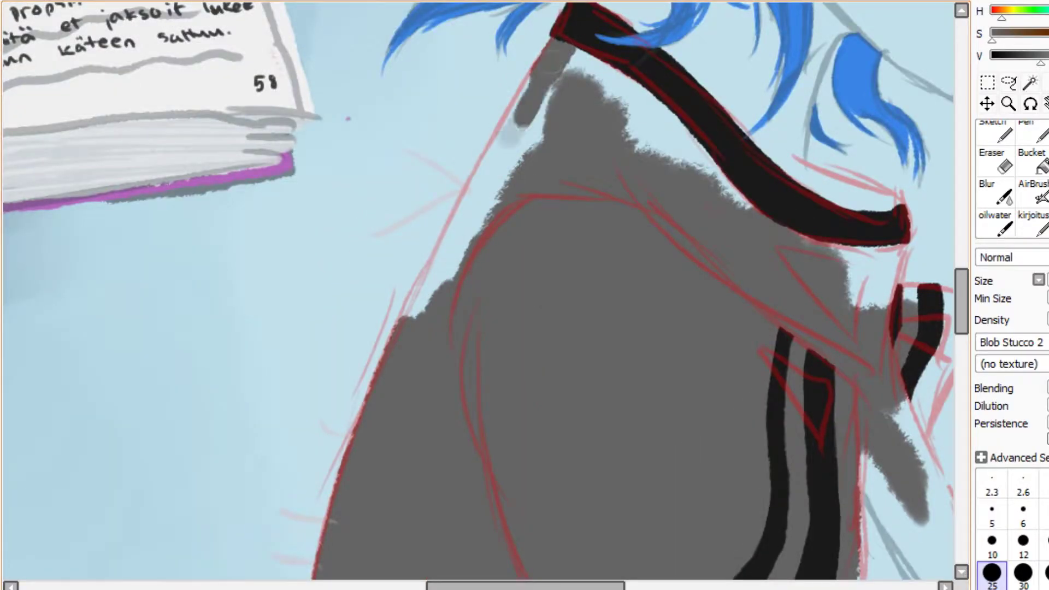
{"action": "left_click_drag", "start_coordinate": [404, 317], "coordinate": [544, 68]}
{"action": "mouse_move", "coordinate": [459, 208]}
{"action": "left_mouse_down"}
{"action": "mouse_move", "coordinate": [577, 58]}
{"action": "mouse_move", "coordinate": [636, 104]}
{"action": "mouse_move", "coordinate": [642, 149]}
{"action": "mouse_move", "coordinate": [836, 290]}
{"action": "mouse_move", "coordinate": [879, 299]}
{"action": "mouse_move", "coordinate": [904, 229]}
{"action": "left_mouse_up"}
Paint the pointed front flap hanging below the collar gray, following its sketched outline
{"action": "scroll", "coordinate": [902, 306], "scroll_direction": "down", "scroll_amount": 2}
{"action": "scroll", "coordinate": [656, 382], "scroll_direction": "right", "scroll_amount": 5}
{"action": "left_click_drag", "start_coordinate": [606, 487], "coordinate": [673, 364]}
{"action": "left_click_drag", "start_coordinate": [610, 451], "coordinate": [686, 309]}
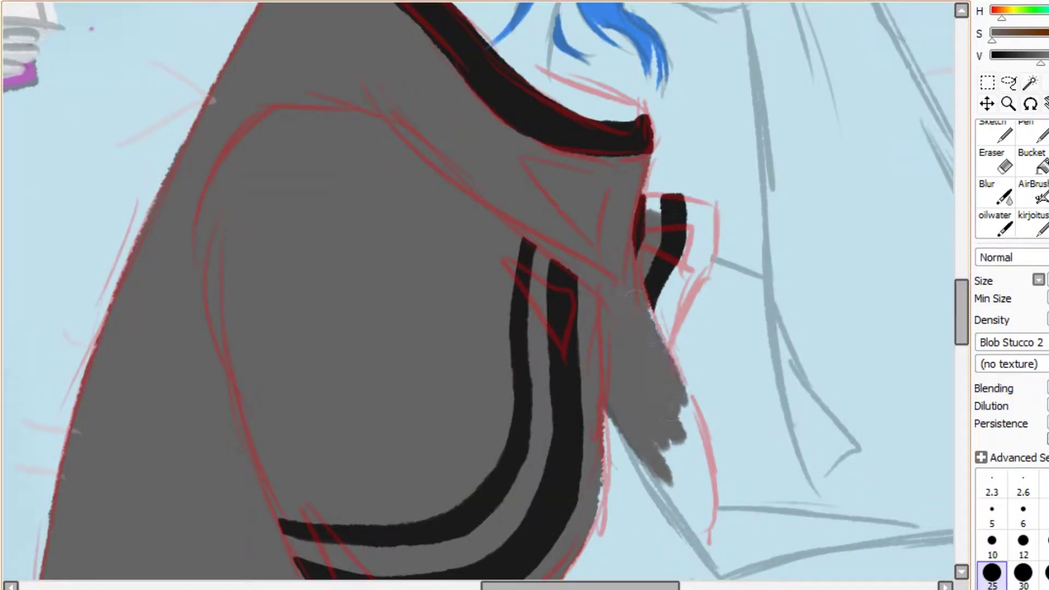
{"action": "left_click_drag", "start_coordinate": [650, 407], "coordinate": [688, 306]}
{"action": "scroll", "coordinate": [689, 306], "scroll_direction": "down", "scroll_amount": 3}
{"action": "left_click_drag", "start_coordinate": [711, 393], "coordinate": [678, 227]}
{"action": "mouse_move", "coordinate": [700, 352]}
{"action": "left_mouse_down"}
{"action": "mouse_move", "coordinate": [681, 276]}
{"action": "mouse_move", "coordinate": [670, 377]}
{"action": "left_mouse_up"}
{"action": "left_click_drag", "start_coordinate": [661, 306], "coordinate": [698, 395]}
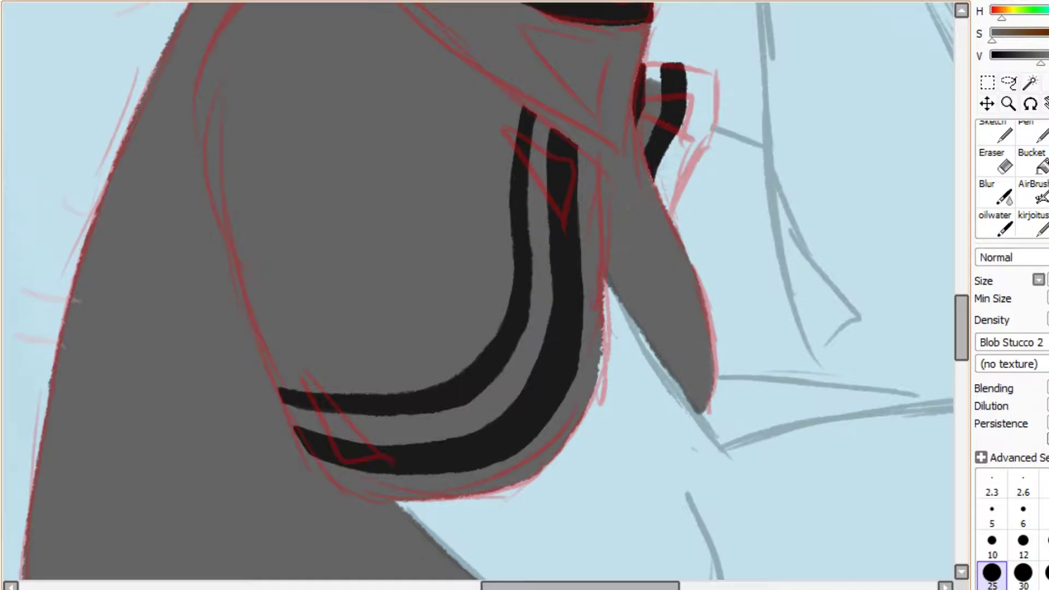
Paint the small striped piece beside the collar and the inside of the neck opening gray
{"action": "left_click_drag", "start_coordinate": [713, 68], "coordinate": [684, 183]}
{"action": "left_click_drag", "start_coordinate": [705, 110], "coordinate": [653, 216]}
{"action": "left_click_drag", "start_coordinate": [703, 82], "coordinate": [689, 120]}
{"action": "scroll", "coordinate": [689, 164], "scroll_direction": "up", "scroll_amount": 6}
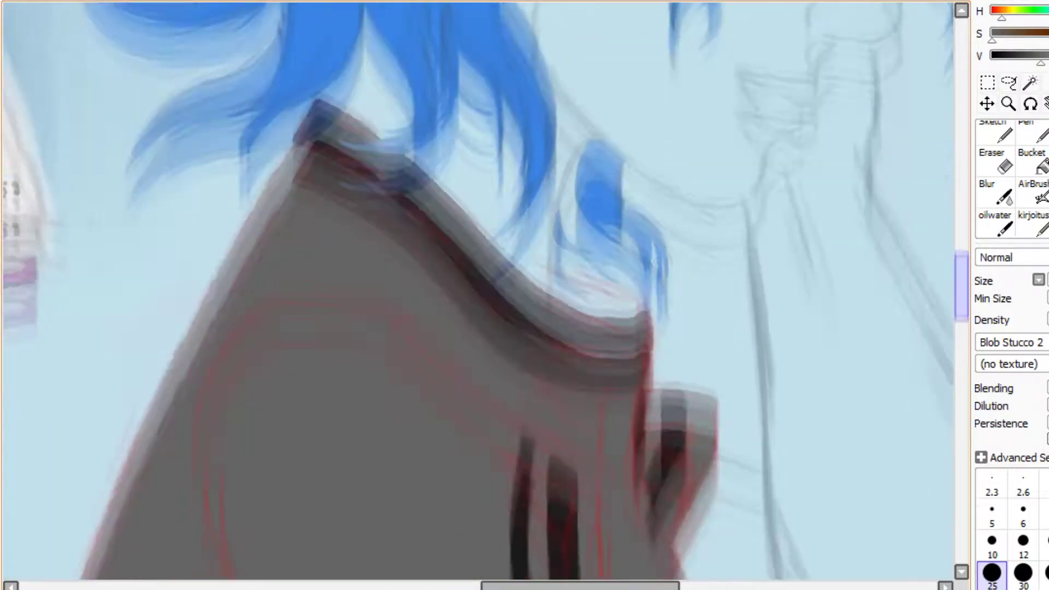
{"action": "left_click_drag", "start_coordinate": [549, 226], "coordinate": [558, 256]}
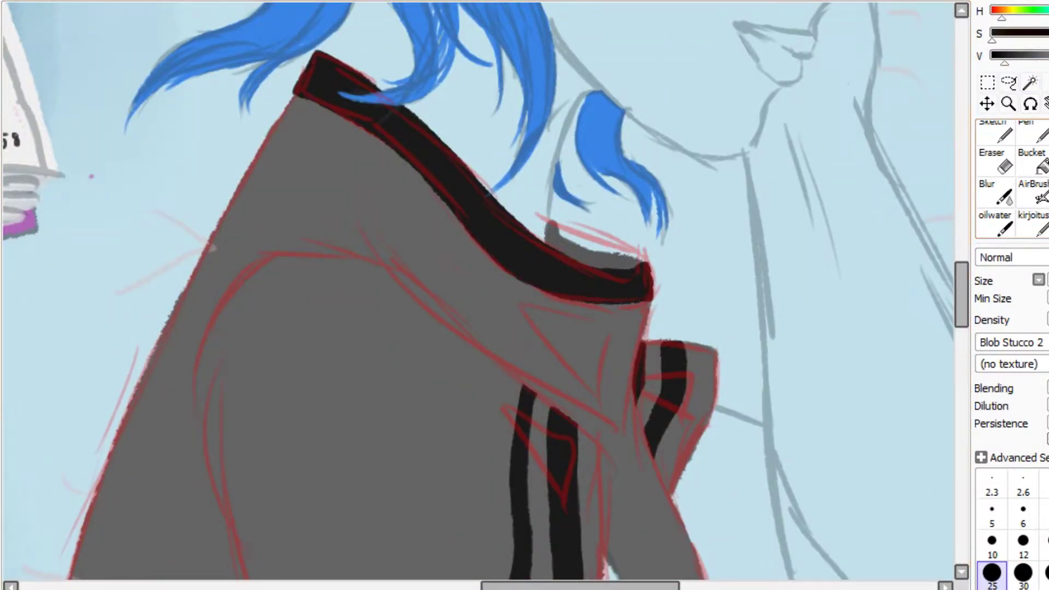
Paint the far rim of the collar black and refine the collar stripe with the size 10 brush
{"action": "left_click_drag", "start_coordinate": [475, 197], "coordinate": [640, 273]}
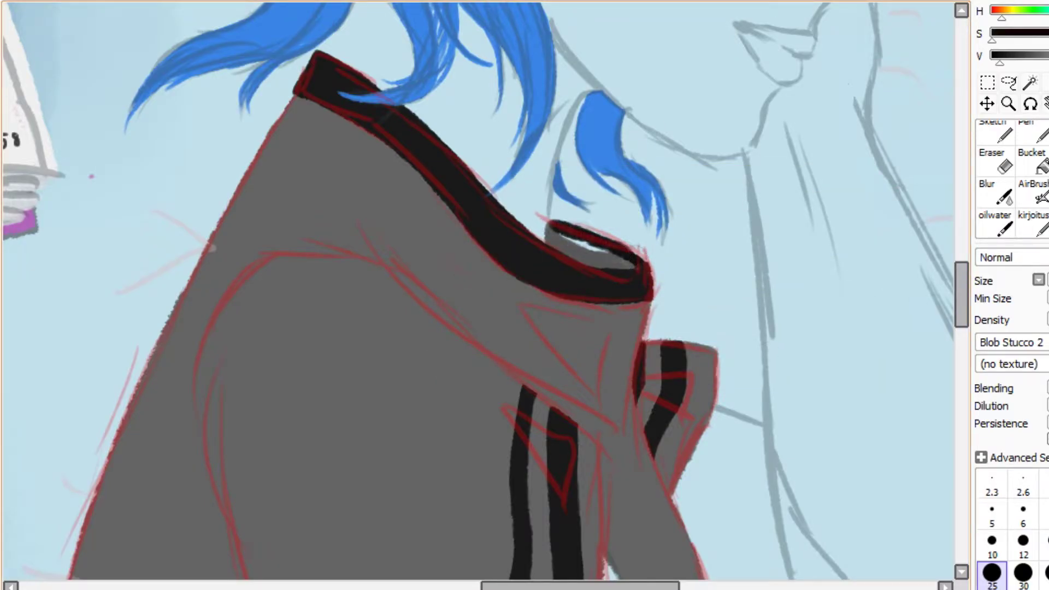
{"action": "left_click", "coordinate": [993, 541]}
{"action": "scroll", "coordinate": [494, 157], "scroll_direction": "up", "scroll_amount": 3}
{"action": "scroll", "coordinate": [495, 157], "scroll_direction": "down", "scroll_amount": 1}
{"action": "left_click_drag", "start_coordinate": [284, 85], "coordinate": [552, 222]}
{"action": "scroll", "coordinate": [481, 289], "scroll_direction": "down", "scroll_amount": 2}
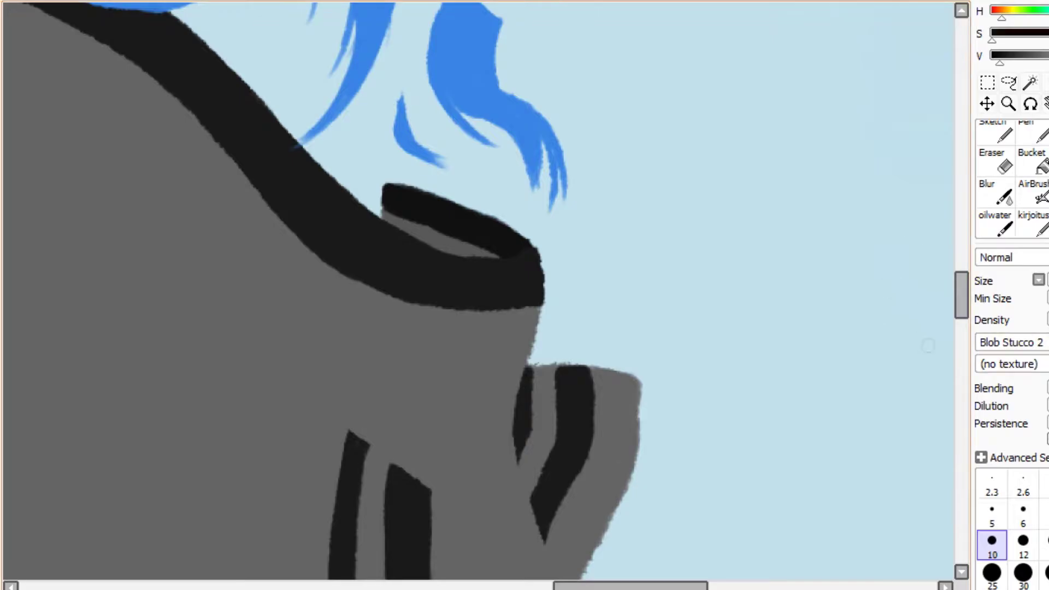
{"action": "key", "text": "e"}
{"action": "scroll", "coordinate": [548, 361], "scroll_direction": "down", "scroll_amount": 5}
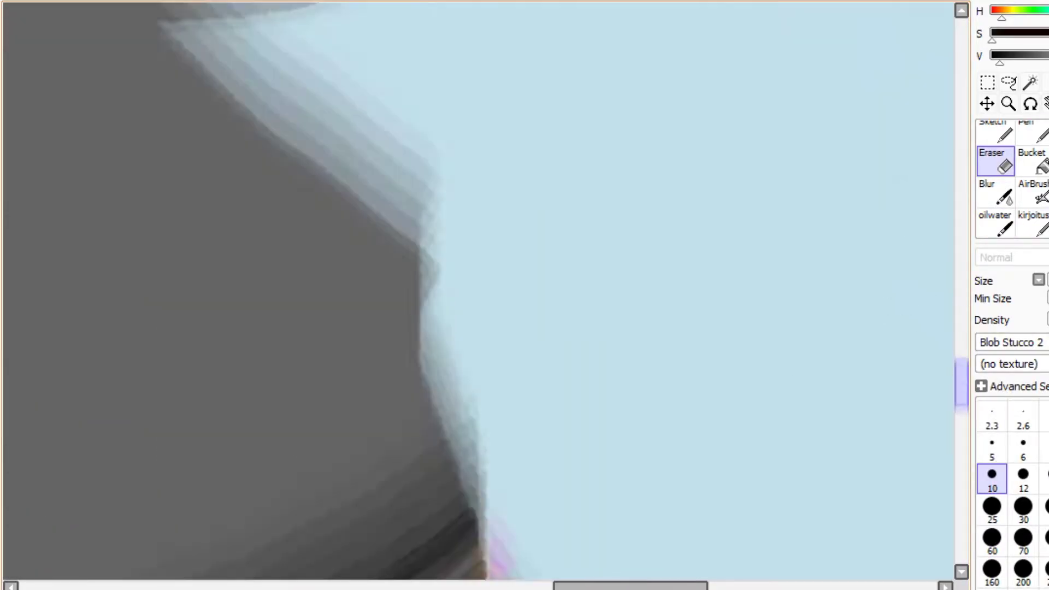
{"action": "scroll", "coordinate": [481, 290], "scroll_direction": "down", "scroll_amount": 3}
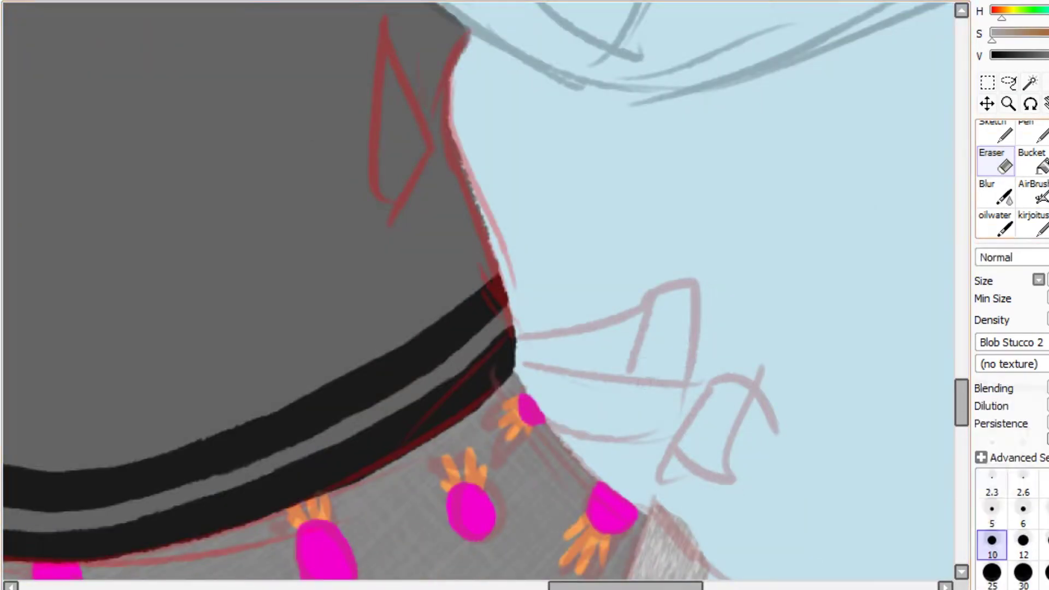
Fill the two end pieces of the ties at the waist with light gray
{"action": "left_click_drag", "start_coordinate": [681, 448], "coordinate": [755, 445]}
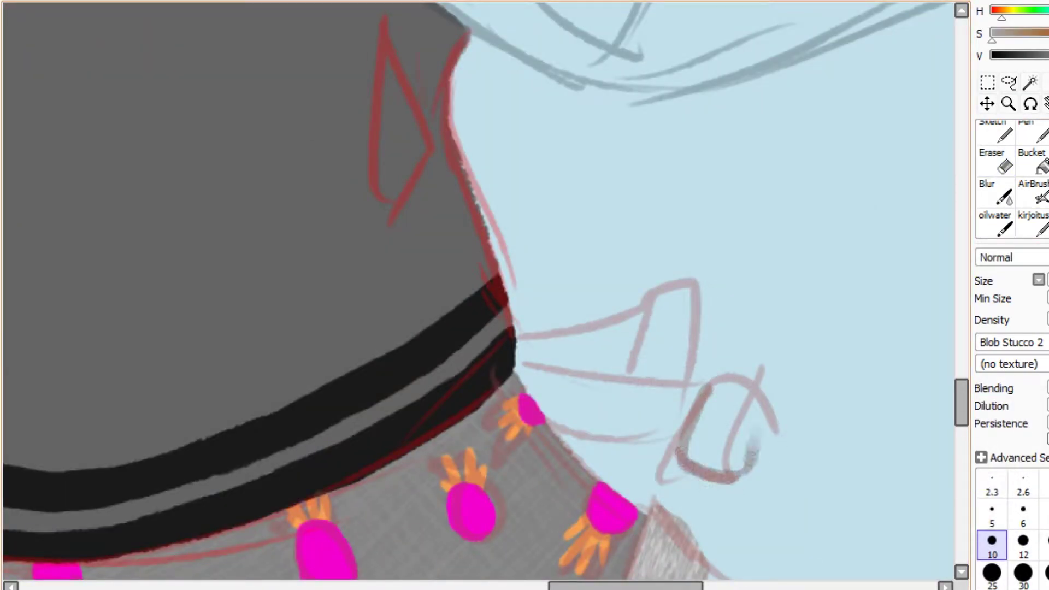
{"action": "left_click_drag", "start_coordinate": [708, 383], "coordinate": [744, 471]}
{"action": "left_click_drag", "start_coordinate": [694, 415], "coordinate": [754, 394]}
{"action": "left_click_drag", "start_coordinate": [705, 459], "coordinate": [749, 415]}
{"action": "mouse_move", "coordinate": [639, 372]}
{"action": "left_mouse_down"}
{"action": "mouse_move", "coordinate": [689, 322]}
{"action": "mouse_move", "coordinate": [656, 296]}
{"action": "mouse_move", "coordinate": [675, 367]}
{"action": "left_mouse_up"}
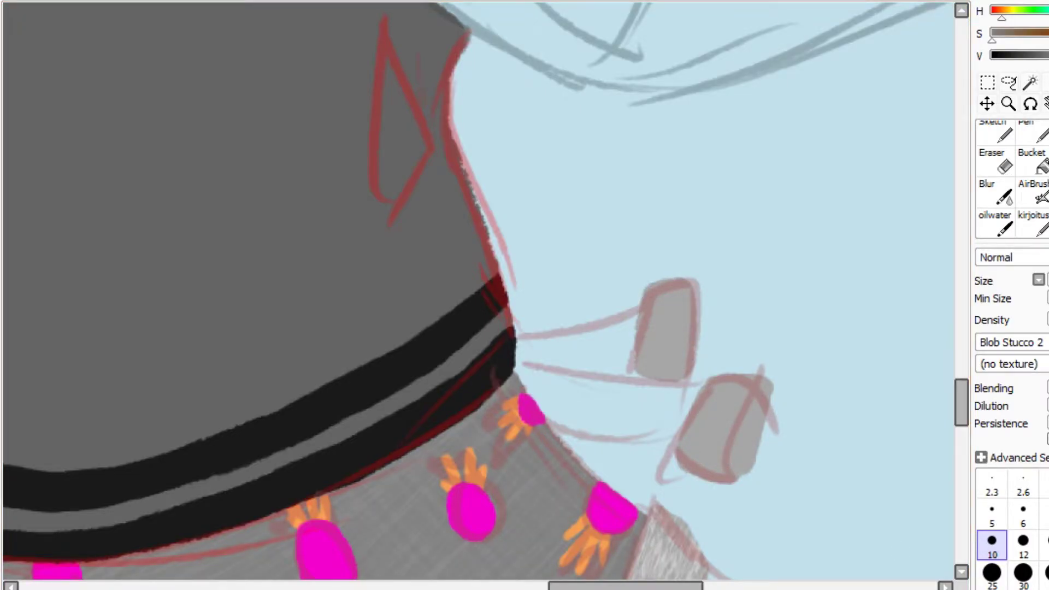
Paint the bodies of the two waist ties dark gray between the shorts and their light gray ends
{"action": "mouse_move", "coordinate": [238, 365]}
{"action": "left_mouse_down"}
{"action": "mouse_move", "coordinate": [339, 278]}
{"action": "mouse_move", "coordinate": [263, 410]}
{"action": "mouse_move", "coordinate": [339, 284]}
{"action": "left_mouse_up"}
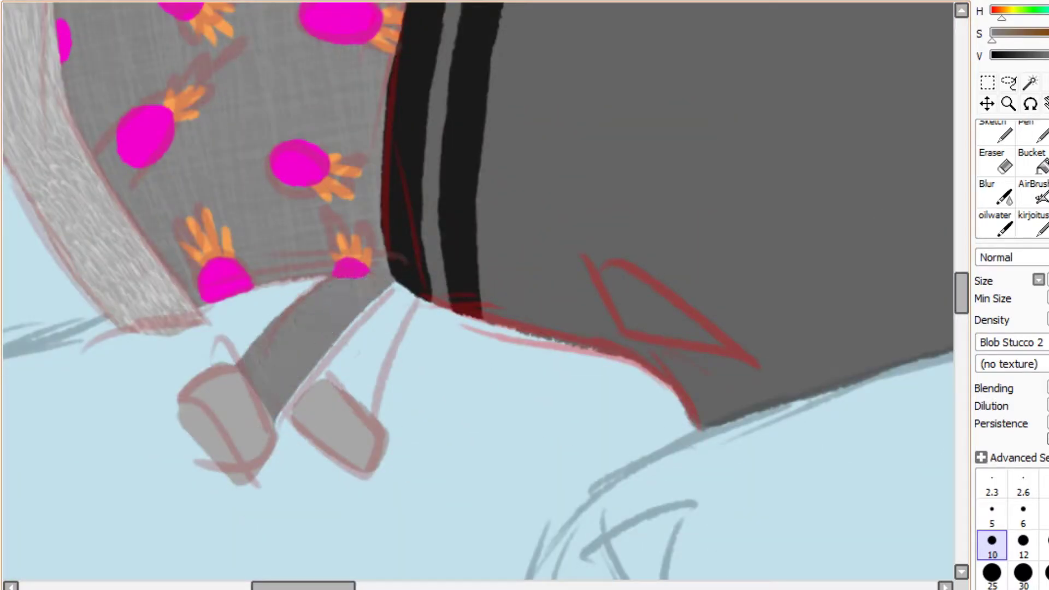
{"action": "left_click_drag", "start_coordinate": [405, 290], "coordinate": [338, 388]}
{"action": "left_click_drag", "start_coordinate": [339, 388], "coordinate": [393, 306]}
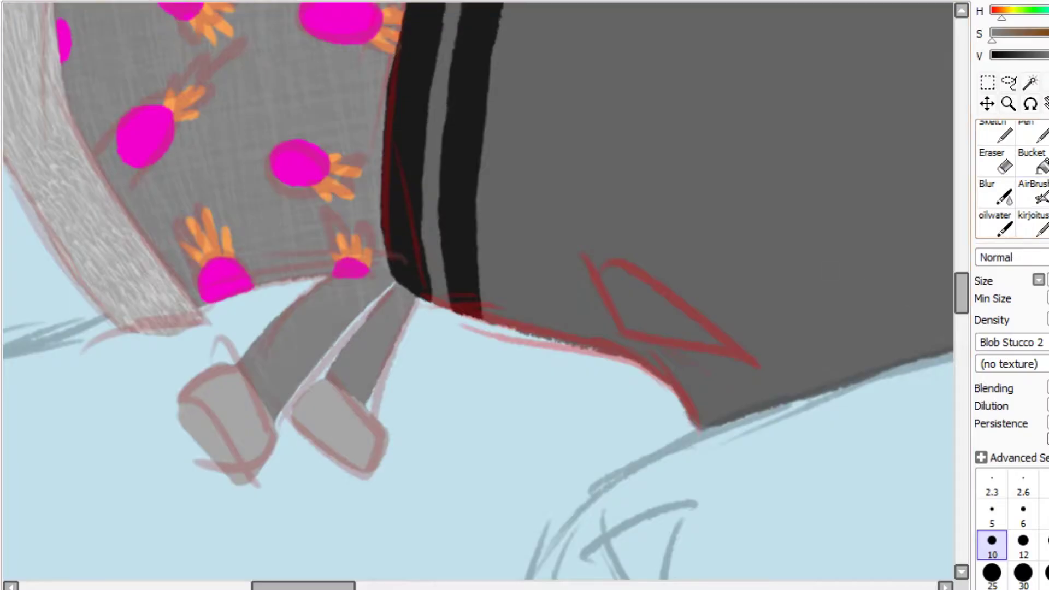
{"action": "mouse_move", "coordinate": [383, 416]}
{"action": "left_mouse_down"}
{"action": "mouse_move", "coordinate": [423, 298]}
{"action": "mouse_move", "coordinate": [385, 424]}
{"action": "left_mouse_up"}
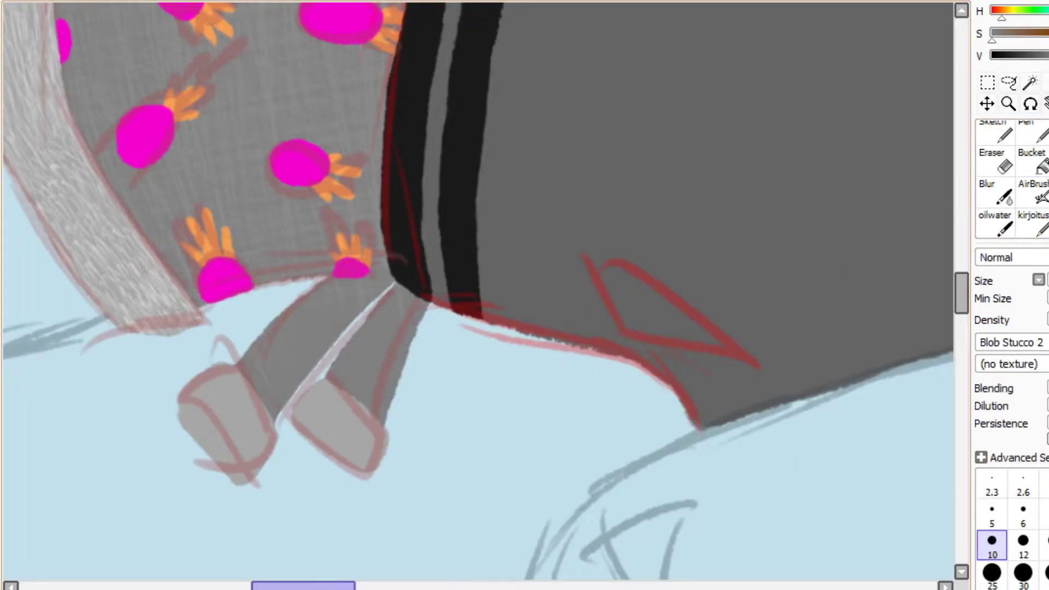
Set the brush size to 2.3 and add fine fabric texture to the dark gray waist ties
{"action": "scroll", "coordinate": [477, 291], "scroll_direction": "left", "scroll_amount": 2}
{"action": "left_click", "coordinate": [992, 485]}
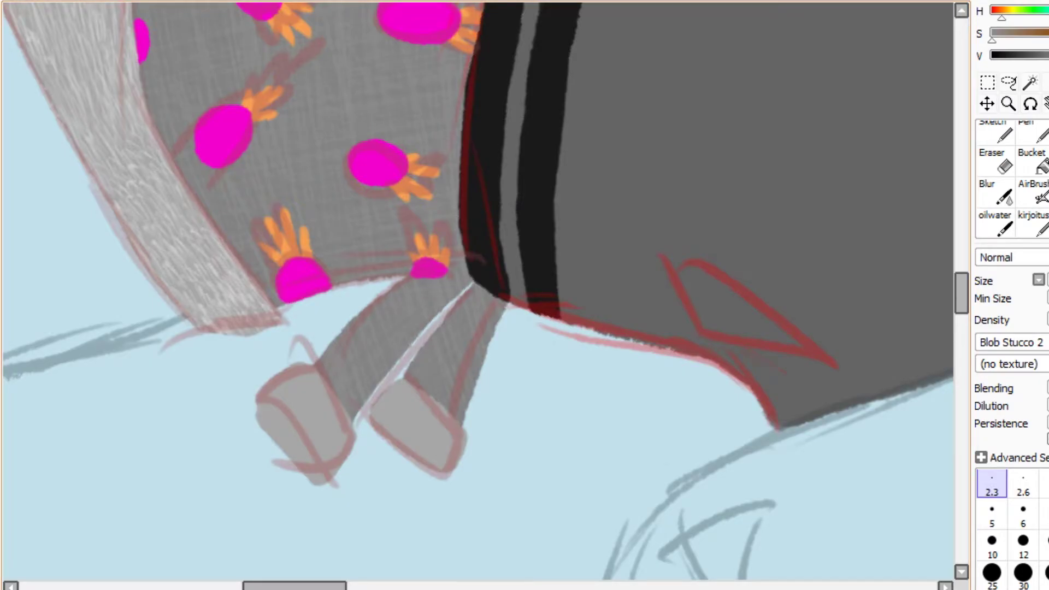
{"action": "key", "text": "Home"}
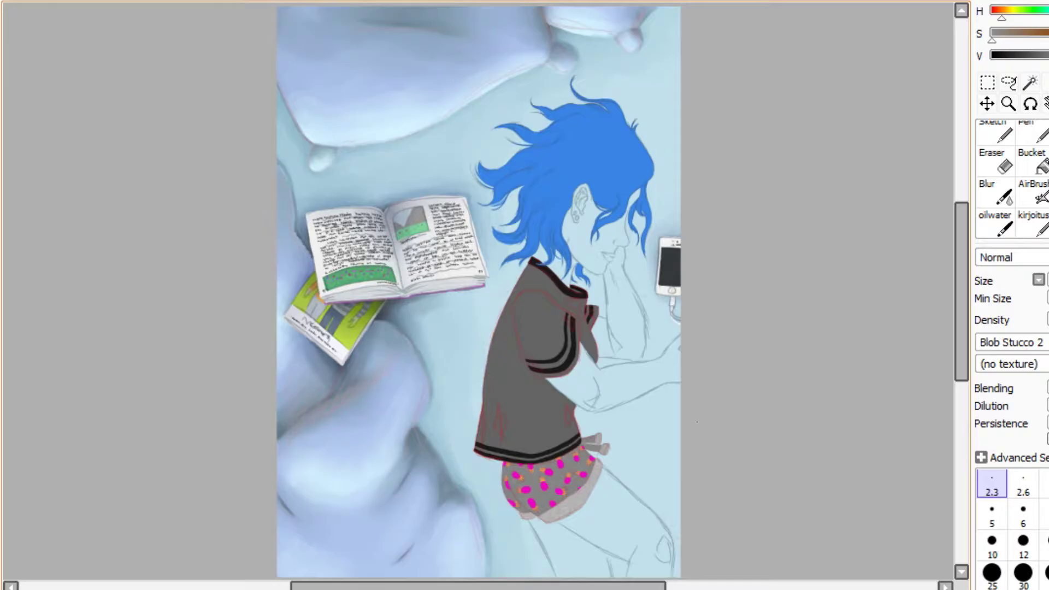
Block in the thighs and the lower arm with a tan skin colour
{"action": "scroll", "coordinate": [546, 481], "scroll_direction": "up", "scroll_amount": 5}
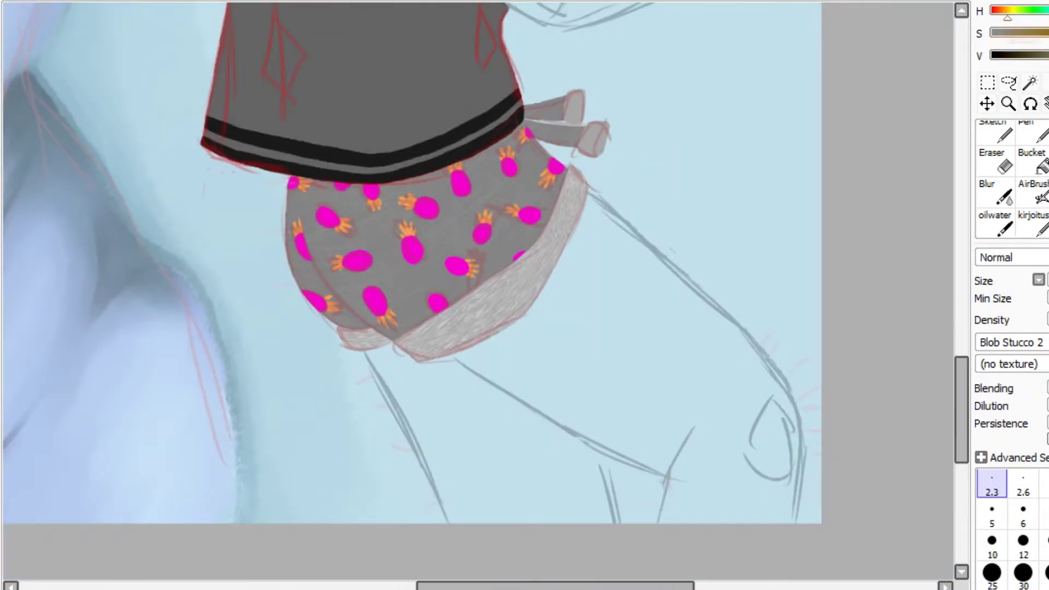
{"action": "left_click", "coordinate": [992, 574]}
{"action": "mouse_move", "coordinate": [470, 356]}
{"action": "left_mouse_down"}
{"action": "mouse_move", "coordinate": [519, 519]}
{"action": "mouse_move", "coordinate": [670, 427]}
{"action": "mouse_move", "coordinate": [771, 427]}
{"action": "mouse_move", "coordinate": [628, 262]}
{"action": "mouse_move", "coordinate": [656, 426]}
{"action": "mouse_move", "coordinate": [617, 295]}
{"action": "mouse_move", "coordinate": [732, 388]}
{"action": "left_mouse_up"}
{"action": "scroll", "coordinate": [733, 388], "scroll_direction": "up", "scroll_amount": 8}
{"action": "mouse_move", "coordinate": [465, 394]}
{"action": "left_mouse_down"}
{"action": "mouse_move", "coordinate": [545, 405]}
{"action": "mouse_move", "coordinate": [798, 339]}
{"action": "mouse_move", "coordinate": [476, 416]}
{"action": "mouse_move", "coordinate": [656, 246]}
{"action": "mouse_move", "coordinate": [651, 98]}
{"action": "left_mouse_up"}
Block in the neck, ear, face and the arm supporting the chin with tan skin colour
{"action": "scroll", "coordinate": [651, 99], "scroll_direction": "up", "scroll_amount": 3}
{"action": "left_click_drag", "start_coordinate": [415, 164], "coordinate": [391, 164]}
{"action": "left_click_drag", "start_coordinate": [437, 241], "coordinate": [492, 126]}
{"action": "scroll", "coordinate": [410, 289], "scroll_direction": "up", "scroll_amount": 3}
{"action": "mouse_move", "coordinate": [481, 273]}
{"action": "left_mouse_down"}
{"action": "mouse_move", "coordinate": [525, 82]}
{"action": "mouse_move", "coordinate": [683, 99]}
{"action": "left_mouse_up"}
{"action": "left_click_drag", "start_coordinate": [629, 218], "coordinate": [618, 377]}
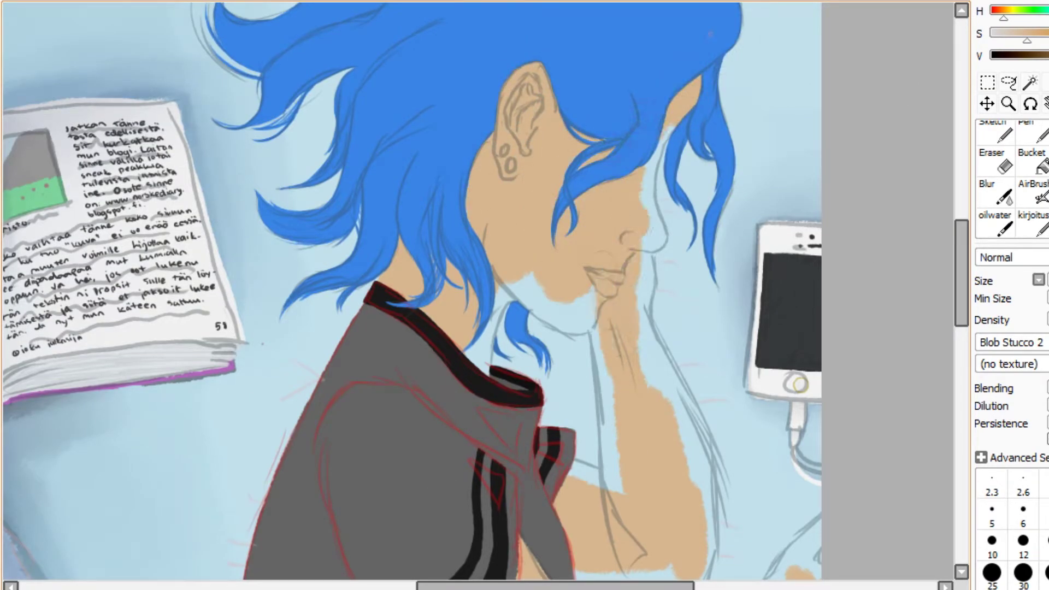
{"action": "left_click_drag", "start_coordinate": [546, 273], "coordinate": [677, 437]}
Set the brush size to 25 and fill the legs with tan out to the sketched outlines below the shorts
{"action": "scroll", "coordinate": [492, 328], "scroll_direction": "down", "scroll_amount": 10}
{"action": "left_click", "coordinate": [992, 573]}
{"action": "left_click_drag", "start_coordinate": [306, 238], "coordinate": [454, 509]}
{"action": "mouse_move", "coordinate": [677, 372]}
{"action": "left_mouse_down"}
{"action": "mouse_move", "coordinate": [661, 492]}
{"action": "mouse_move", "coordinate": [686, 374]}
{"action": "left_mouse_up"}
{"action": "left_click_drag", "start_coordinate": [752, 418], "coordinate": [774, 508]}
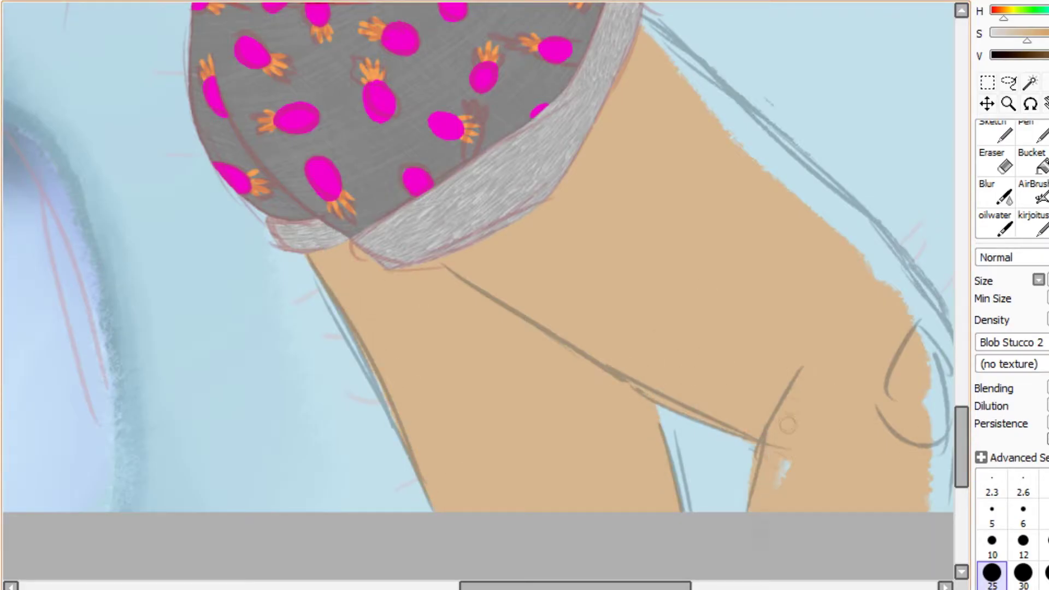
{"action": "scroll", "coordinate": [765, 481], "scroll_direction": "right", "scroll_amount": 5}
{"action": "mouse_move", "coordinate": [743, 323]}
{"action": "left_mouse_down"}
{"action": "mouse_move", "coordinate": [762, 443]}
{"action": "mouse_move", "coordinate": [721, 322]}
{"action": "mouse_move", "coordinate": [749, 508]}
{"action": "left_mouse_up"}
Extend the tan fill to the sketched outer edge of the upper thigh
{"action": "scroll", "coordinate": [748, 492], "scroll_direction": "up", "scroll_amount": 1}
{"action": "key", "text": "Delete"}
{"action": "key", "text": "Delete"}
{"action": "key", "text": "Delete"}
{"action": "key", "text": "Delete"}
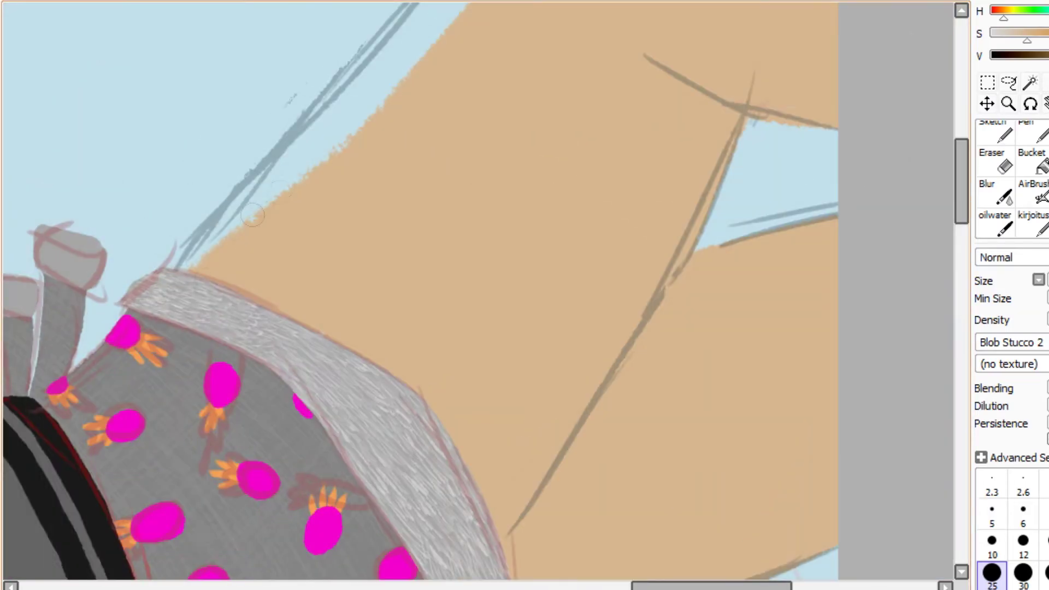
{"action": "left_click_drag", "start_coordinate": [525, 125], "coordinate": [405, 298]}
{"action": "left_click_drag", "start_coordinate": [454, 216], "coordinate": [313, 341]}
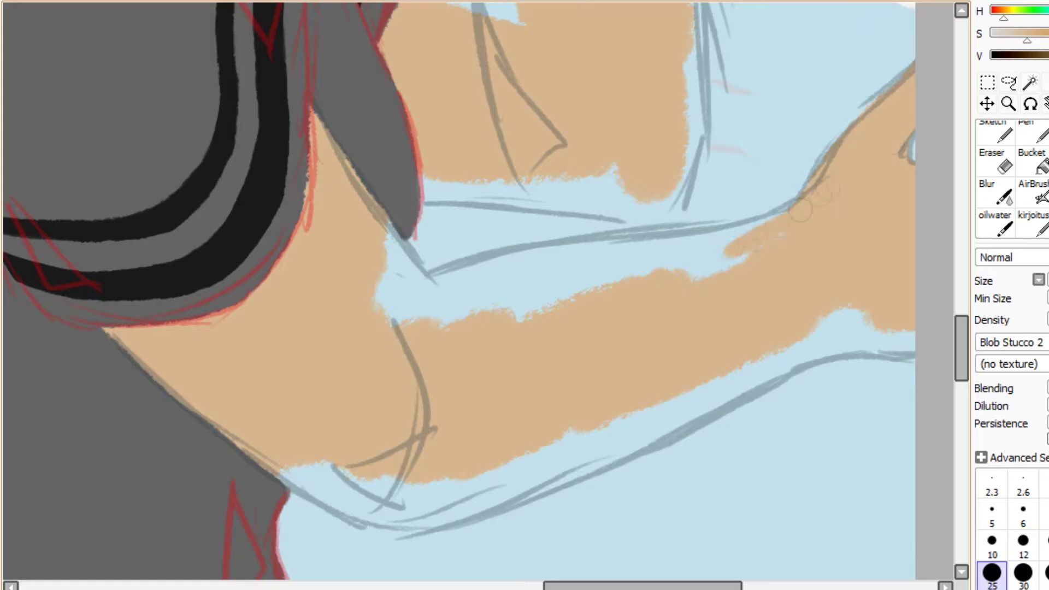
Extend the tan fill to the sketched upper edge of the reaching forearm and the underside of the propped elbow
{"action": "left_click_drag", "start_coordinate": [787, 210], "coordinate": [410, 293]}
{"action": "left_click_drag", "start_coordinate": [754, 221], "coordinate": [514, 265]}
{"action": "mouse_move", "coordinate": [651, 270]}
{"action": "left_mouse_down"}
{"action": "mouse_move", "coordinate": [521, 295]}
{"action": "mouse_move", "coordinate": [404, 257]}
{"action": "mouse_move", "coordinate": [383, 300]}
{"action": "left_mouse_up"}
{"action": "mouse_move", "coordinate": [407, 188]}
{"action": "left_mouse_down"}
{"action": "mouse_move", "coordinate": [612, 210]}
{"action": "mouse_move", "coordinate": [631, 199]}
{"action": "left_mouse_up"}
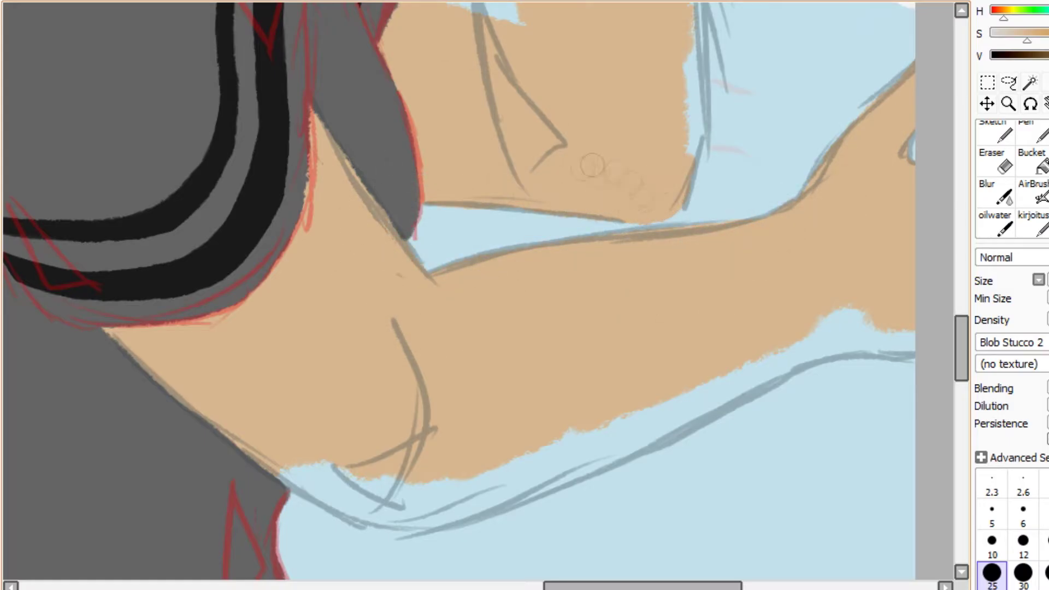
Fill the outer edge of the reaching arm with tan out to its sketched outline, from the elbow to the canvas edge
{"action": "key", "text": "Delete"}
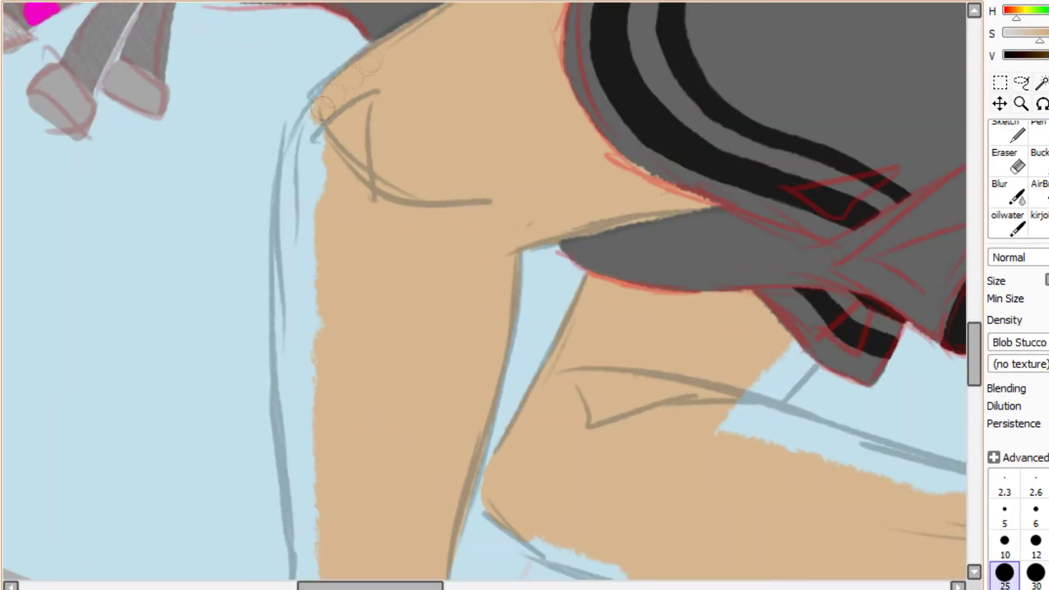
{"action": "scroll", "coordinate": [445, 110], "scroll_direction": "down", "scroll_amount": 3}
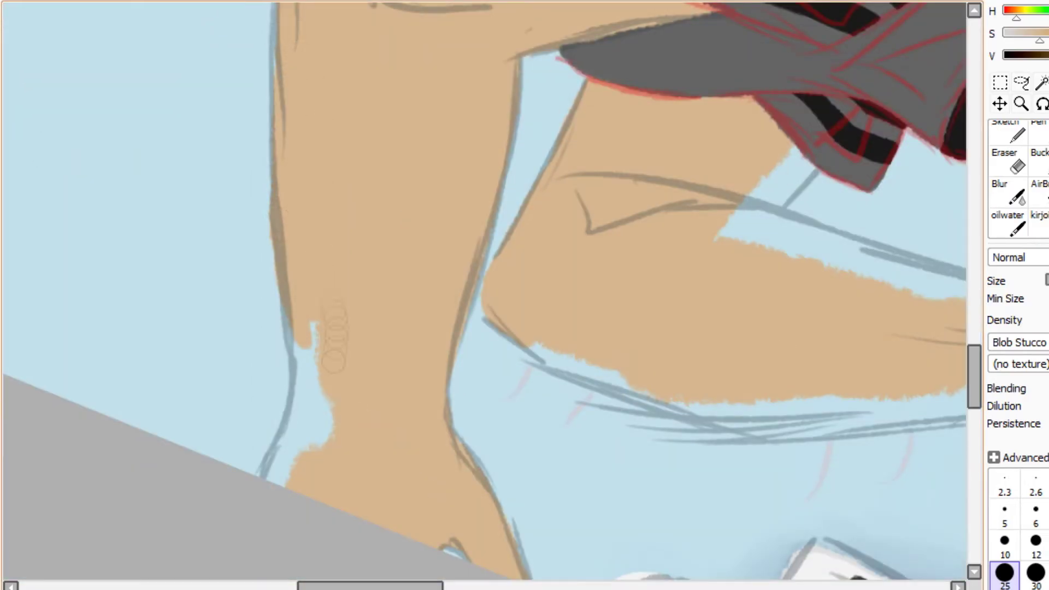
{"action": "mouse_move", "coordinate": [296, 249]}
{"action": "left_mouse_down"}
{"action": "mouse_move", "coordinate": [327, 386]}
{"action": "mouse_move", "coordinate": [284, 469]}
{"action": "left_mouse_up"}
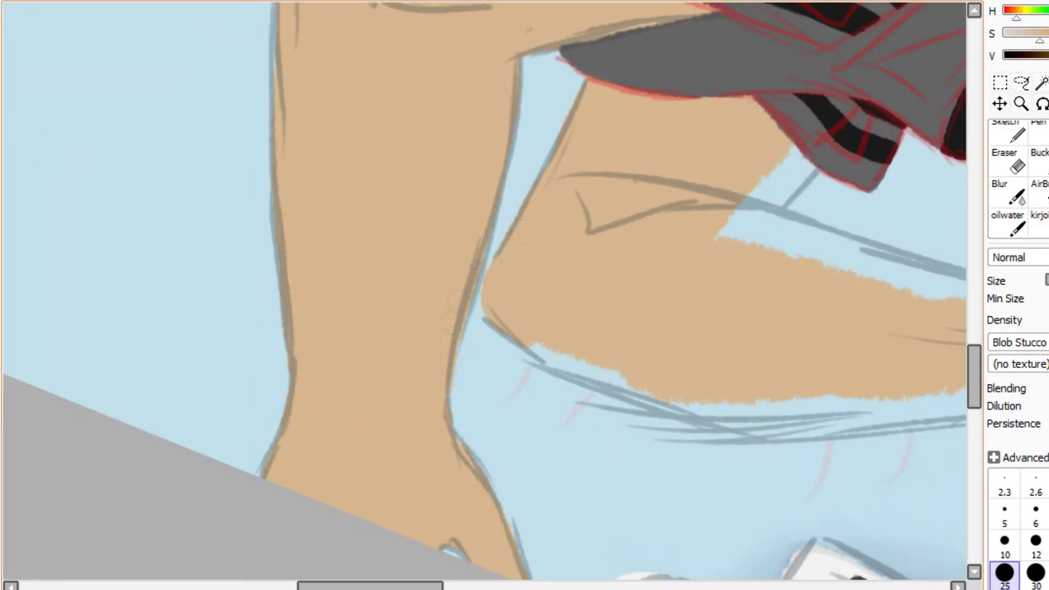
Fill the gaps in the chin-supporting arm with tan, beside the sleeve and out to the sketched outlines of the elbow and forearm
{"action": "key", "text": "ctrl+h"}
{"action": "left_click_drag", "start_coordinate": [820, 164], "coordinate": [109, 415]}
{"action": "key", "text": "ctrl+h"}
{"action": "key", "text": "ctrl+h"}
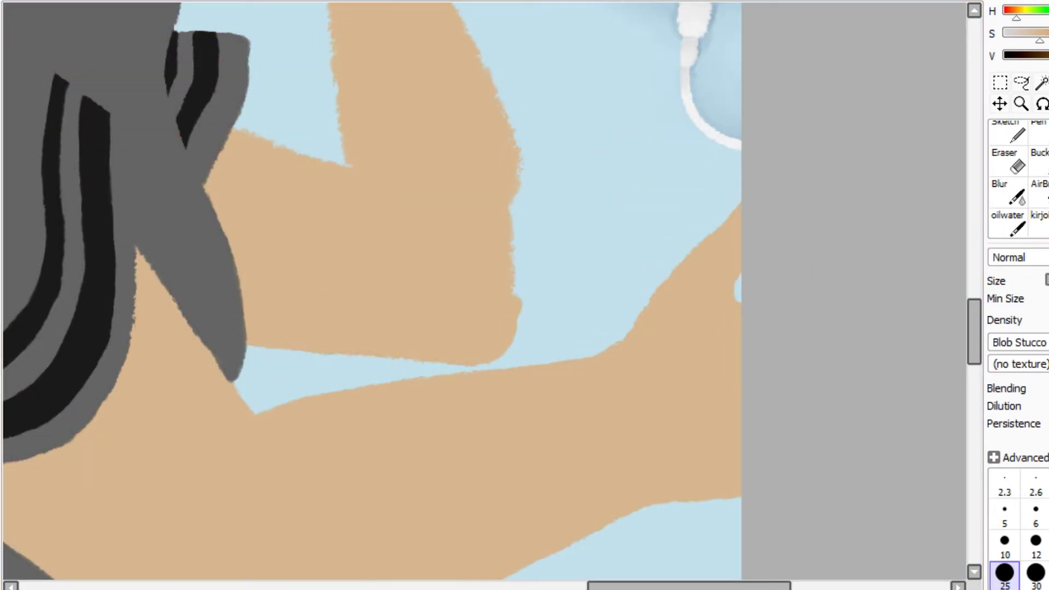
{"action": "key", "text": "ctrl+h"}
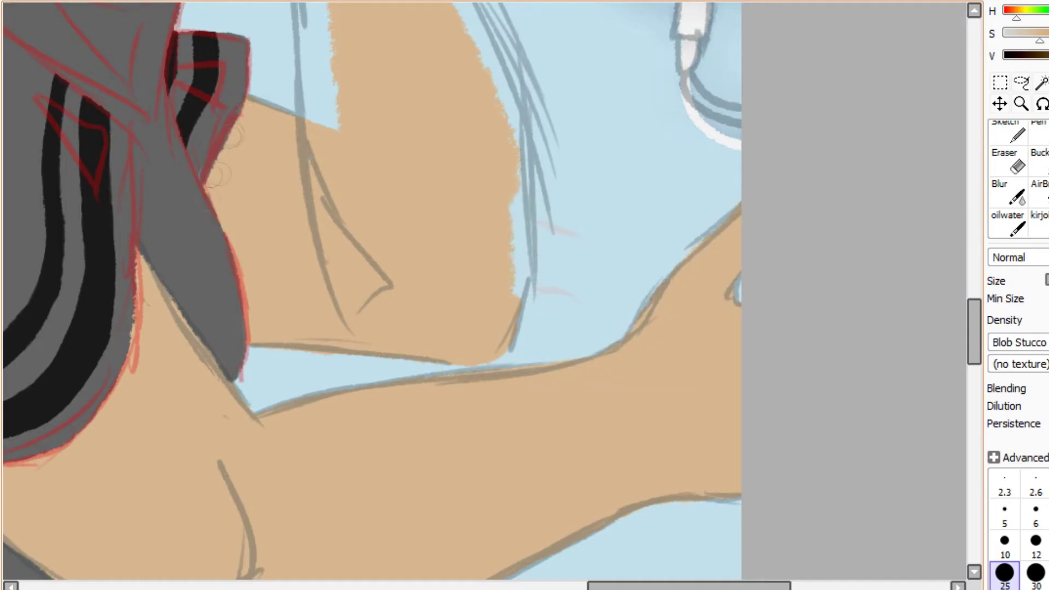
{"action": "scroll", "coordinate": [514, 262], "scroll_direction": "up", "scroll_amount": 5}
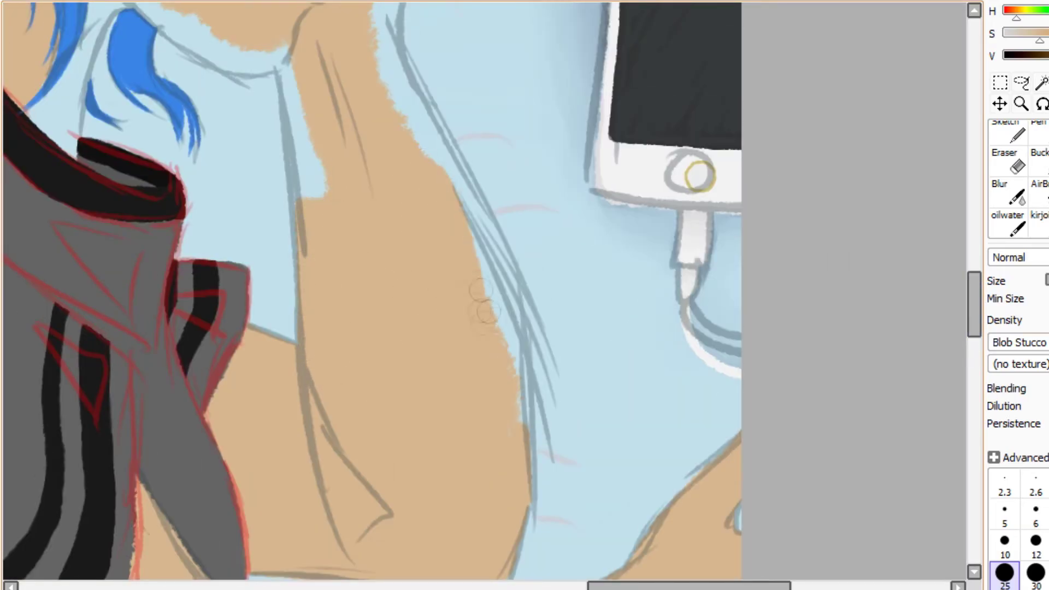
{"action": "scroll", "coordinate": [459, 196], "scroll_direction": "up", "scroll_amount": 4}
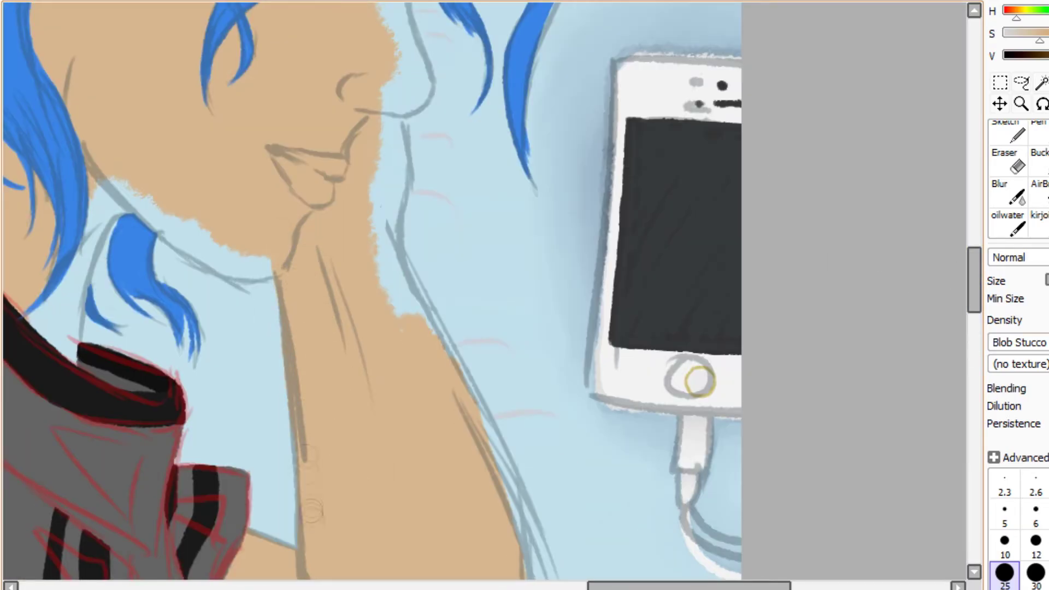
Smooth the rough outer edge of the supporting arm around the elbow with a size 10 eraser, keeping the sketch hidden
{"action": "scroll", "coordinate": [304, 417], "scroll_direction": "down", "scroll_amount": 2}
{"action": "key", "text": "e"}
{"action": "key", "text": "Delete"}
{"action": "key", "text": "Delete"}
{"action": "key", "text": "Delete"}
{"action": "key", "text": "Delete"}
{"action": "key", "text": "Delete"}
{"action": "key", "text": "Delete"}
{"action": "key", "text": "Delete"}
{"action": "key", "text": "Delete"}
{"action": "key", "text": "Delete"}
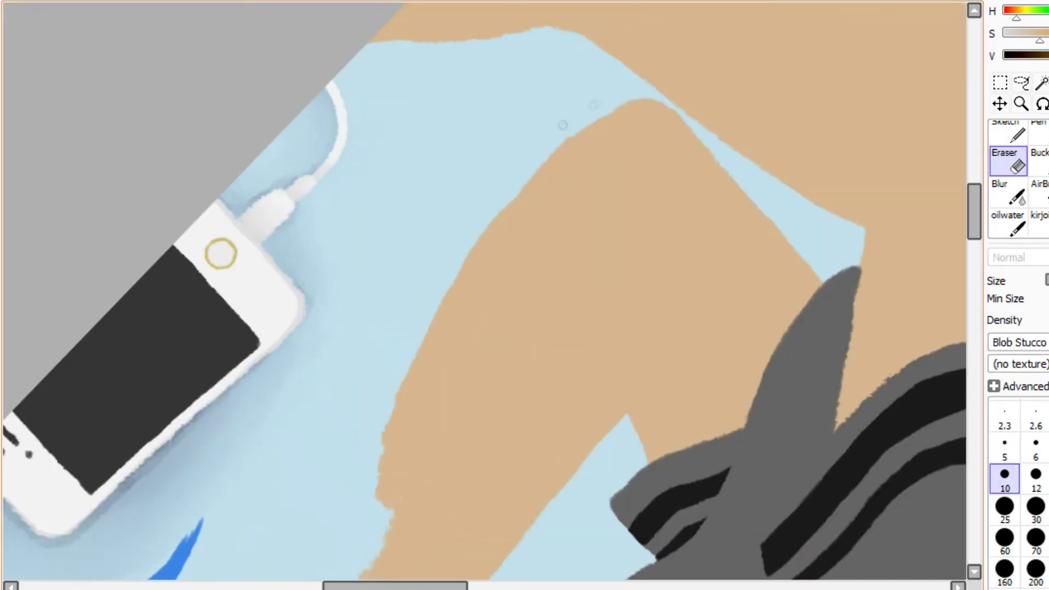
{"action": "scroll", "coordinate": [484, 291], "scroll_direction": "up", "scroll_amount": 2}
{"action": "key", "text": "Delete"}
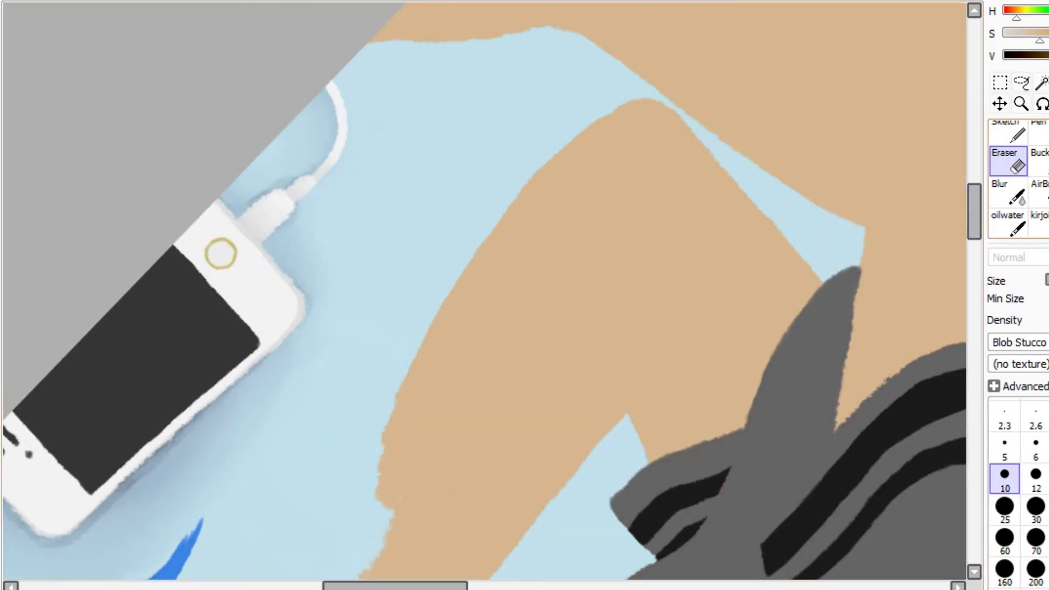
Extend the tan along the outer edge of the supporting forearm through the wrist to the hand at the cheek
{"action": "key", "text": "ctrl+z"}
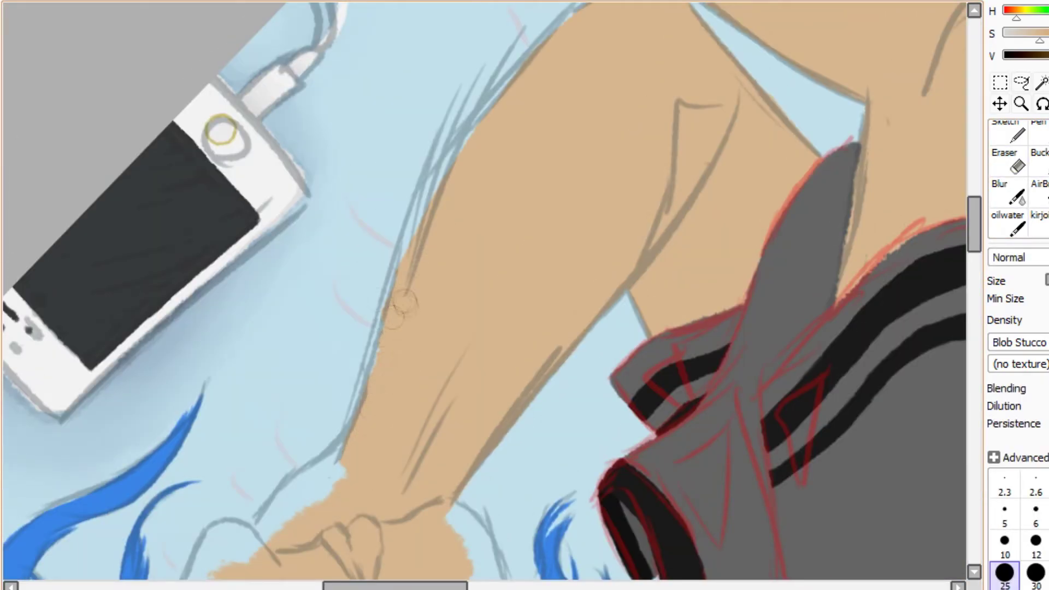
{"action": "key", "text": "Delete"}
{"action": "key", "text": "e"}
{"action": "key", "text": "Home"}
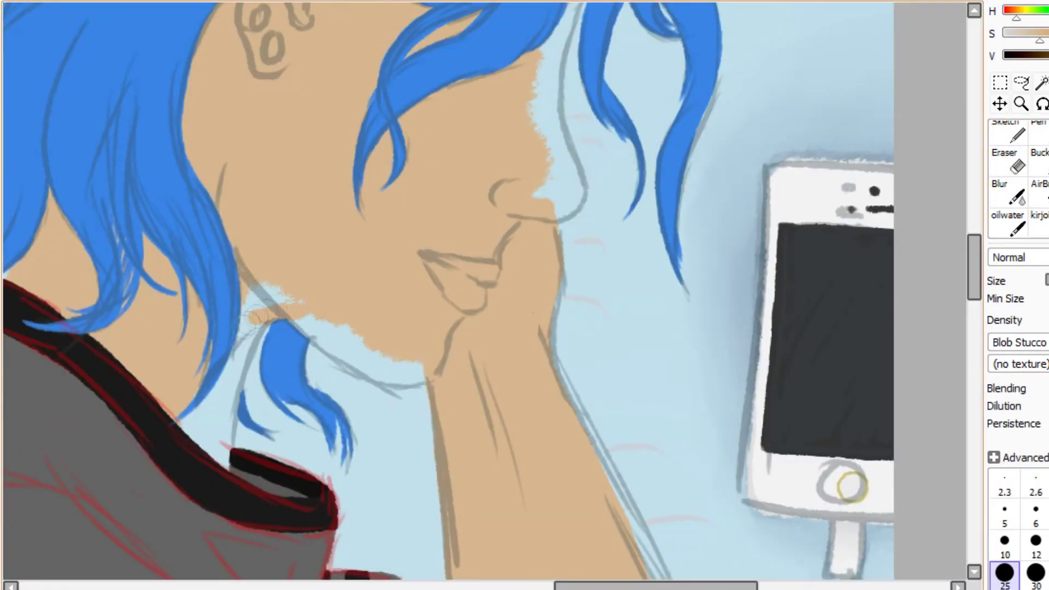
Fill the neck, jaw and the face profile from forehead to nose tip with tan out to the sketched outlines
{"action": "key", "text": "Delete"}
{"action": "key", "text": "e"}
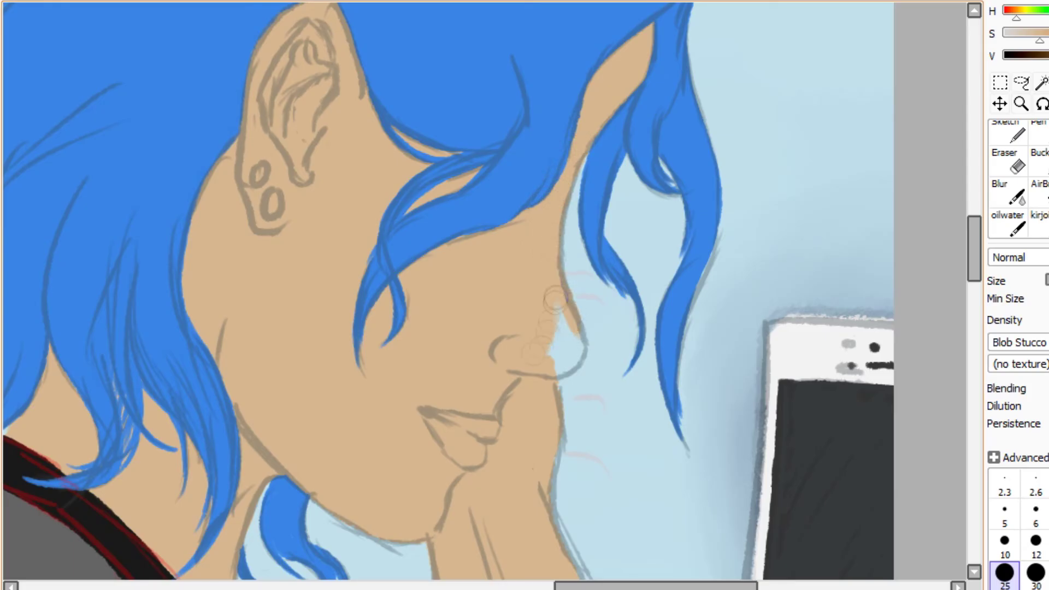
{"action": "left_click_drag", "start_coordinate": [555, 300], "coordinate": [569, 364]}
{"action": "key", "text": "e"}
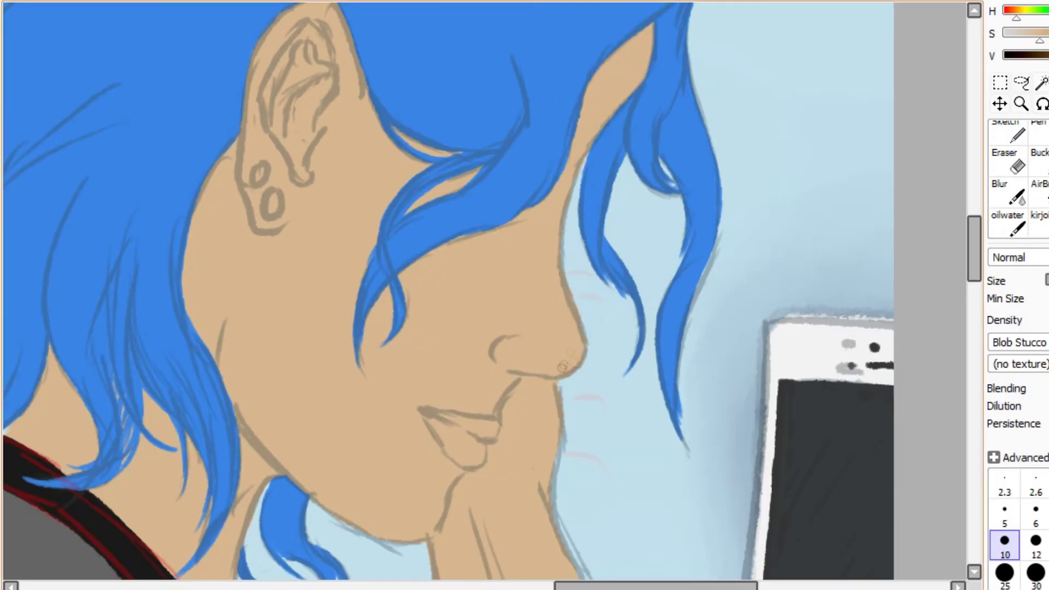
{"action": "key", "text": "e"}
Paint the two earrings on the earlobe in magenta and dark purple with a size 10 brush
{"action": "scroll", "coordinate": [289, 137], "scroll_direction": "up", "scroll_amount": 3}
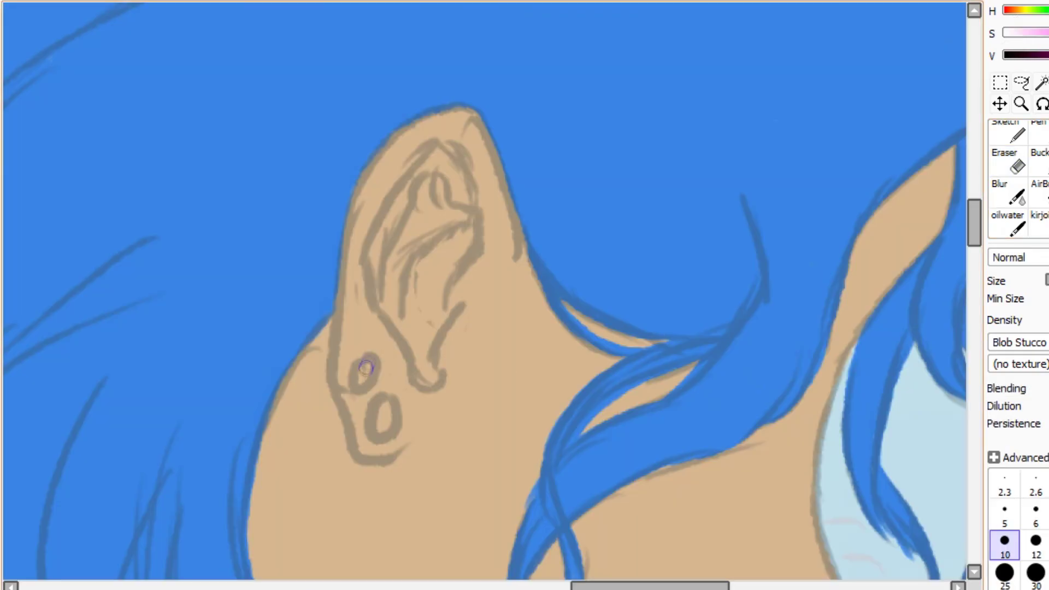
{"action": "mouse_move", "coordinate": [377, 399]}
{"action": "left_mouse_down"}
{"action": "mouse_move", "coordinate": [383, 440]}
{"action": "mouse_move", "coordinate": [385, 421]}
{"action": "left_mouse_up"}
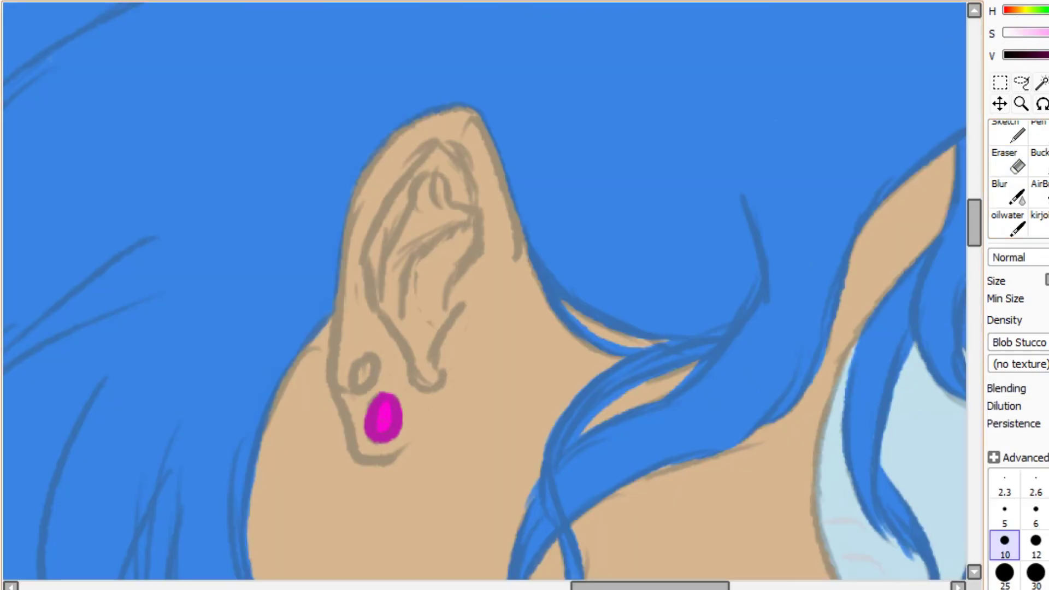
{"action": "scroll", "coordinate": [364, 369], "scroll_direction": "down", "scroll_amount": 5}
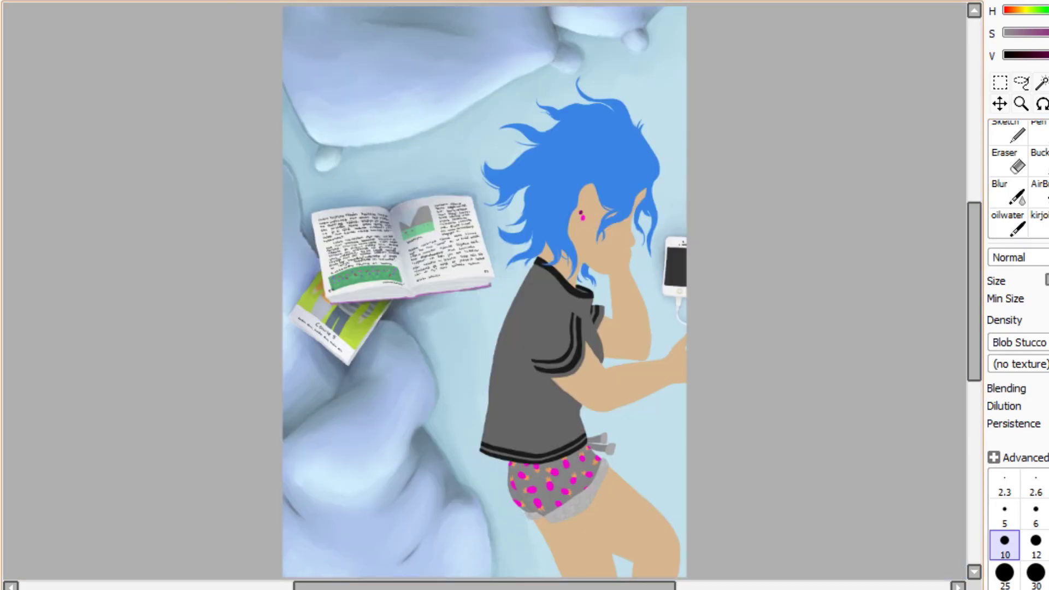